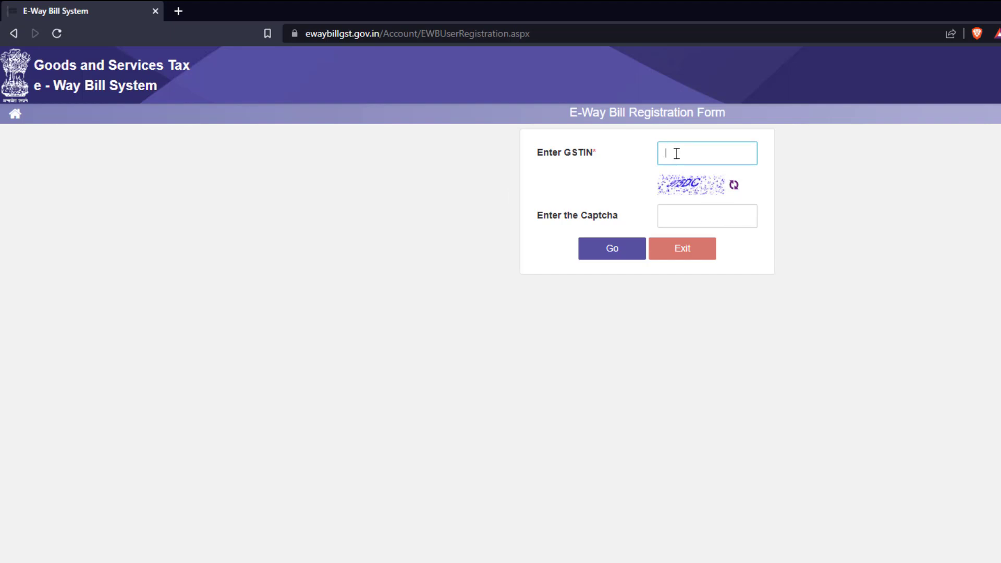
# Submit the GSTIN and captcha, then scroll through the registered applicant and address details.
pyautogui.click(708, 213)
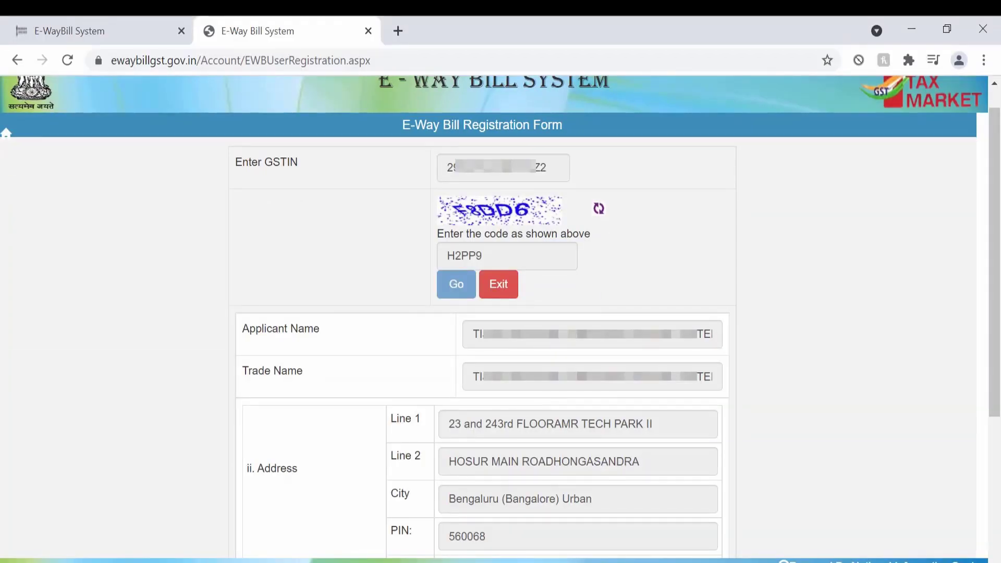
pyautogui.scroll(-2, 500, 313)
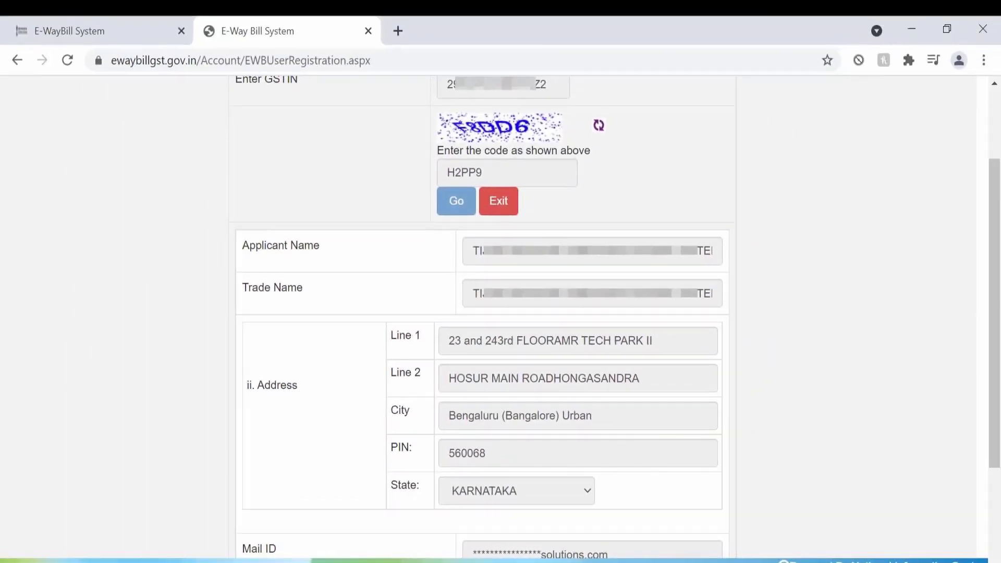
pyautogui.scroll(-3, 482, 313)
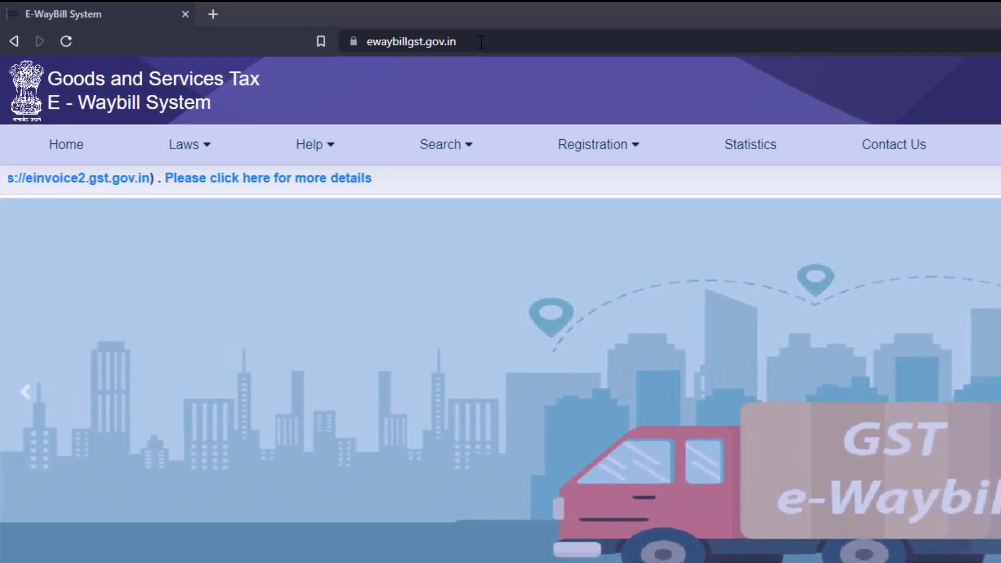
# Log in to the E-Way Bill System portal.
pyautogui.click(481, 41)
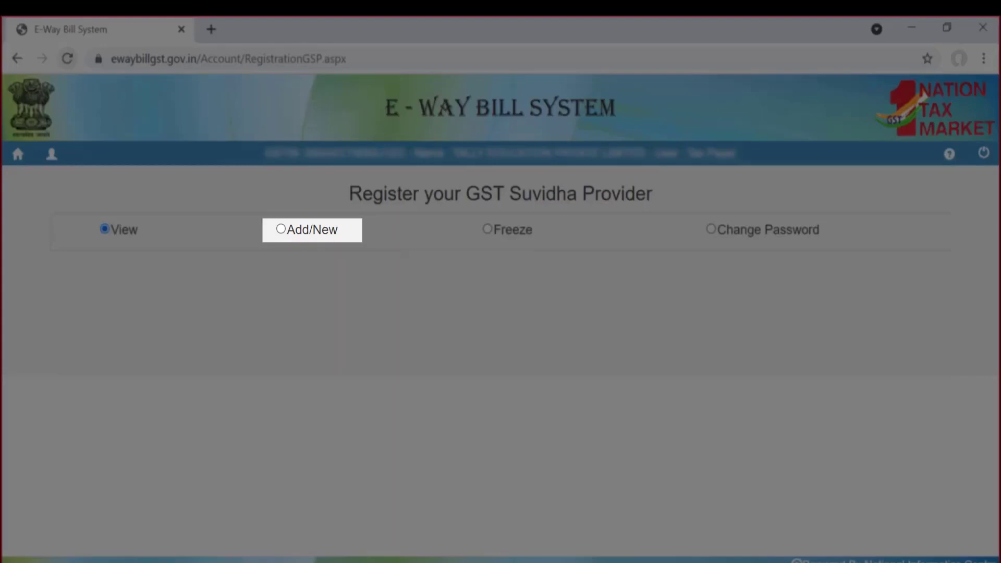
# Choose Add/New to bring up the GSP form with Tally (India) Private Ltd as provider.
pyautogui.click(281, 229)
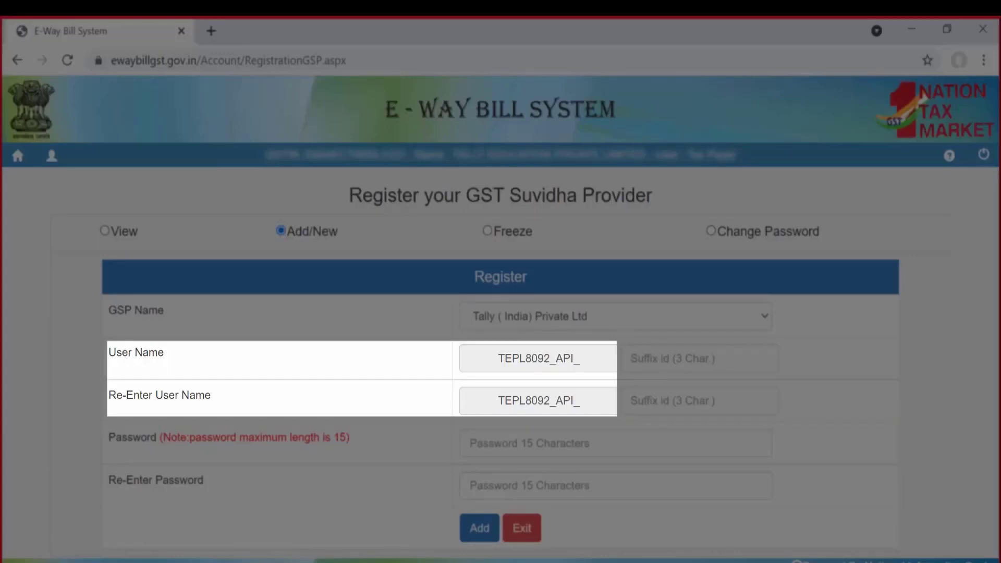
# Enter user name suffix 999 in both user name fields and the account password twice.
pyautogui.write('999')
pyautogui.press('Tab')
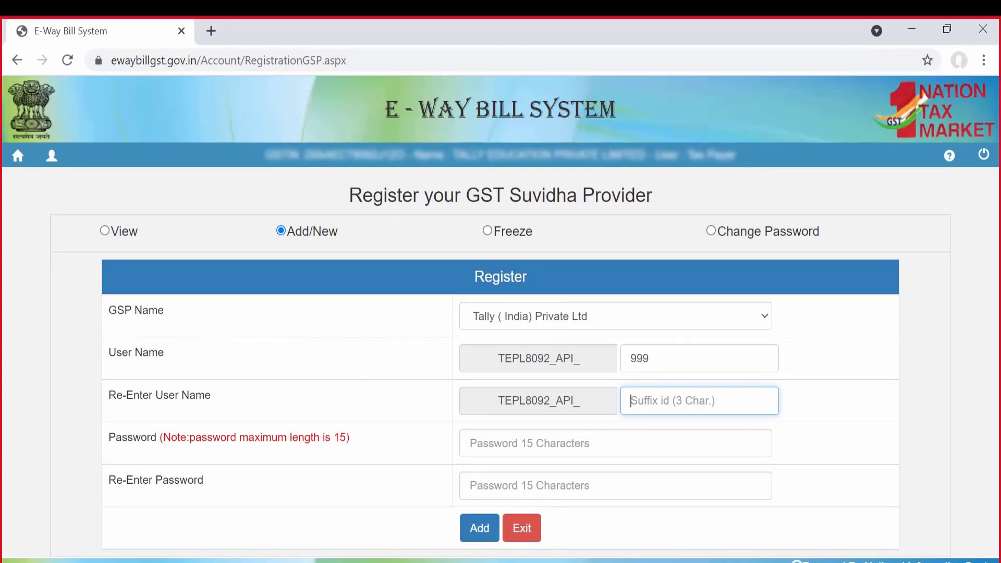
pyautogui.write('999')
pyautogui.press('Tab')
pyautogui.hotkey('ctrl', 'v')
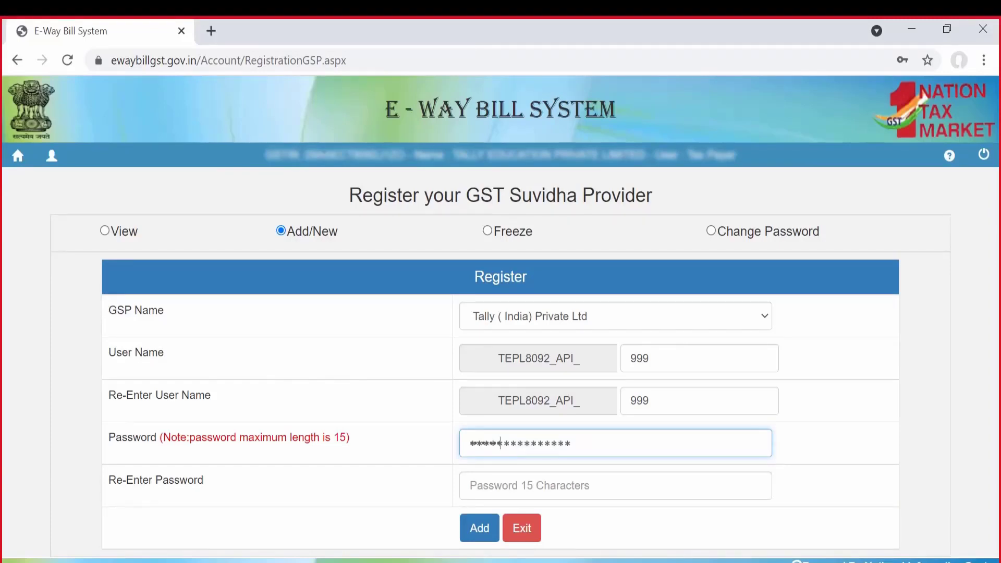
pyautogui.click(504, 485)
pyautogui.hotkey('ctrl', 'v')
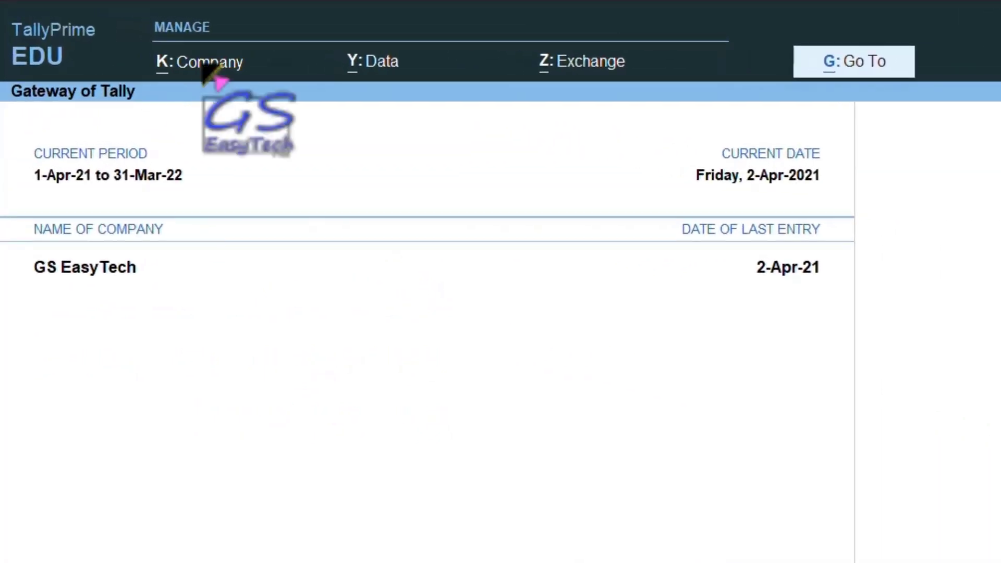
# Confirm GS EasyTech's GST details apply e-Way Bill at a 50,000 threshold, and save the features.
pyautogui.click(109, 37)
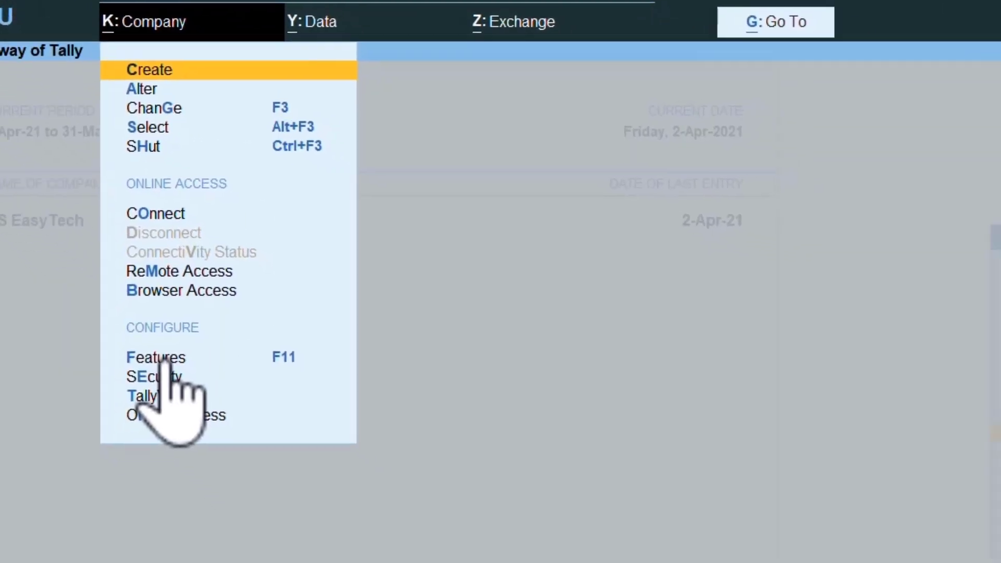
pyautogui.click(217, 411)
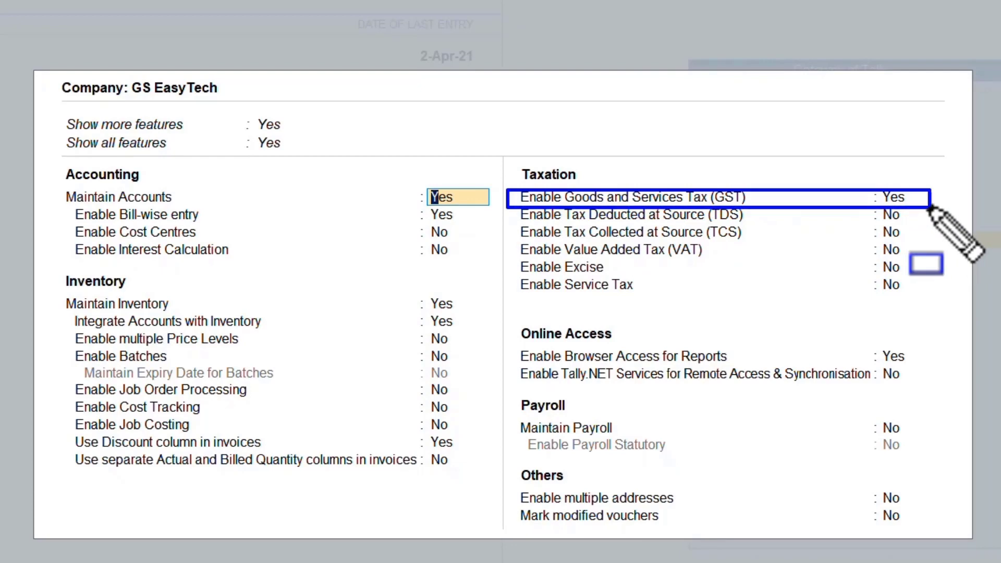
pyautogui.click(894, 197)
pyautogui.press('Return')
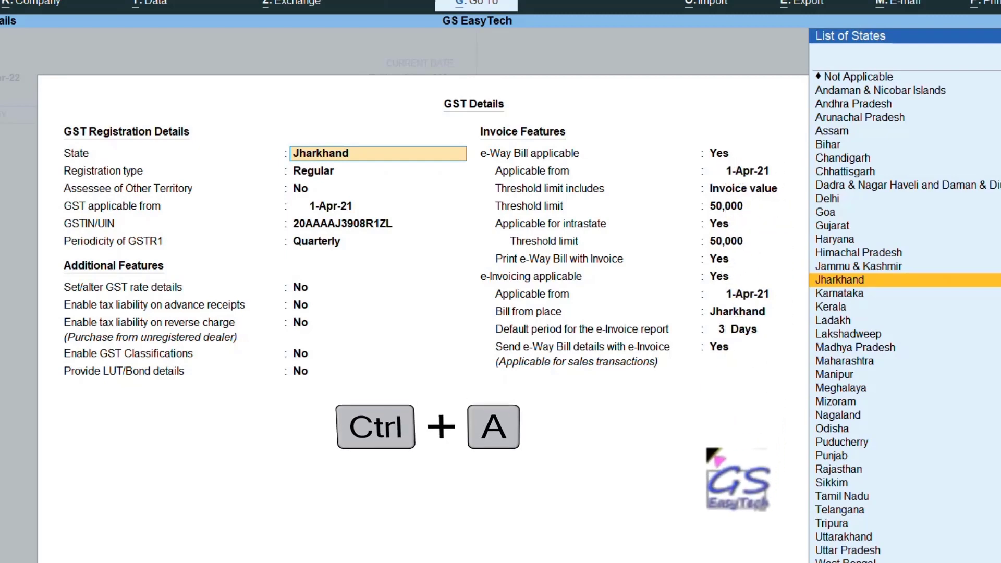
pyautogui.press('ctrl')
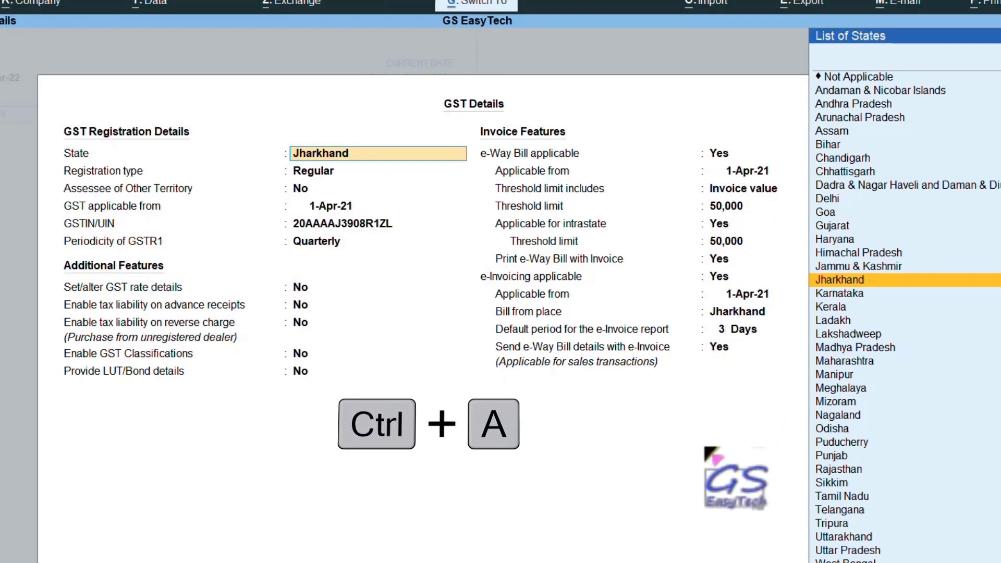
pyautogui.hotkey('ctrl', 'a')
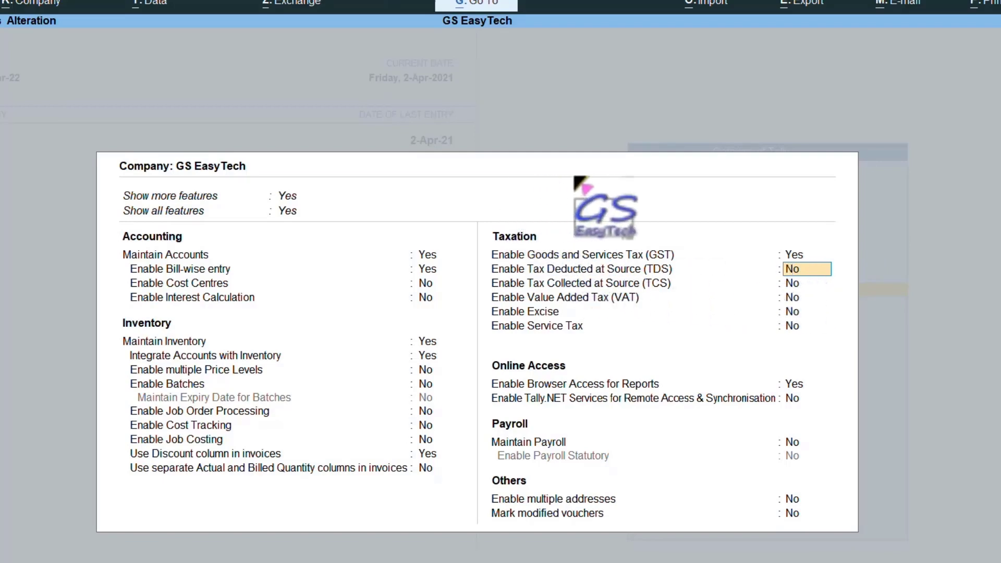
pyautogui.hotkey('ctrl', 'a')
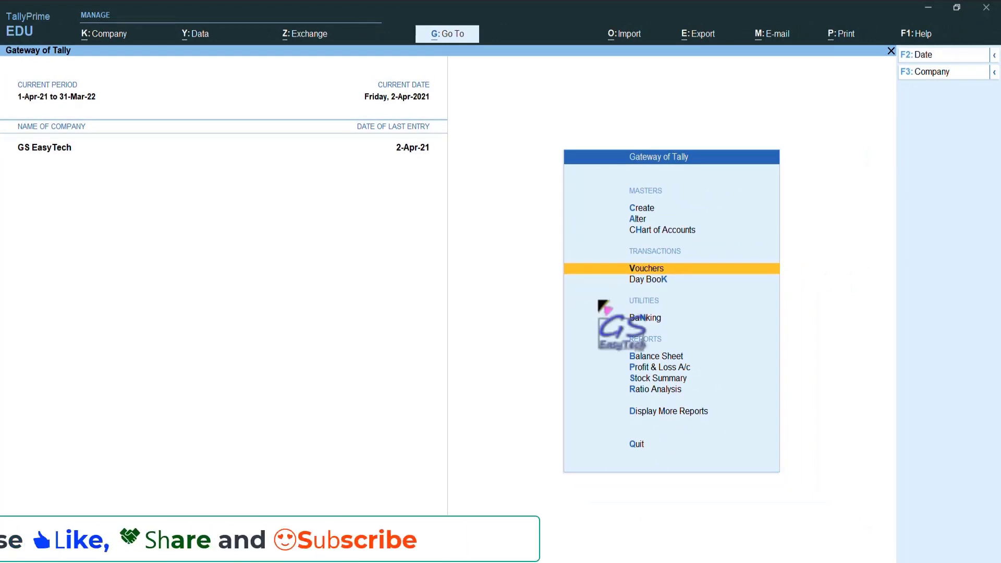
# Start a new sales voucher with the customer's ledger as party and accept the party details.
pyautogui.click(650, 269)
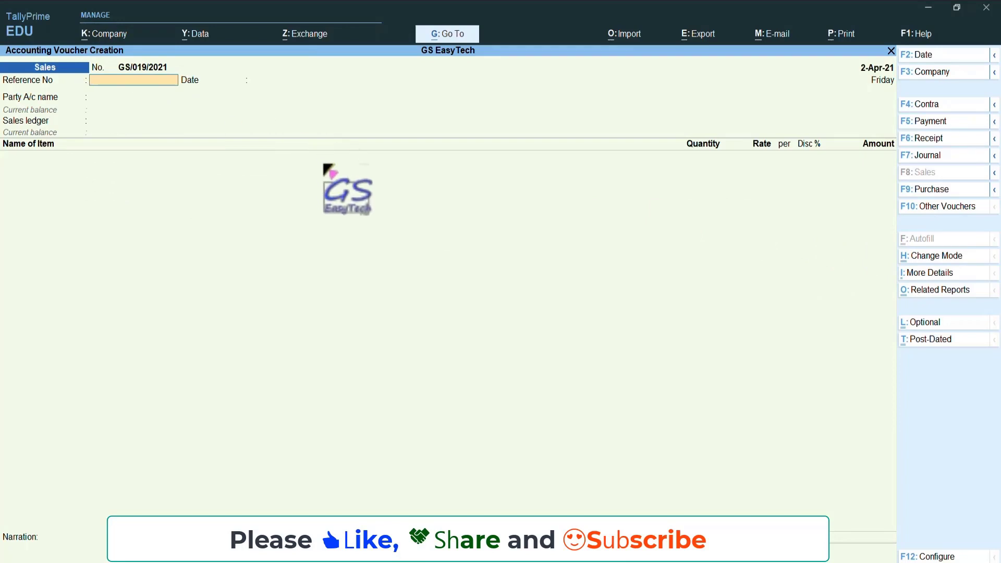
pyautogui.press('Return')
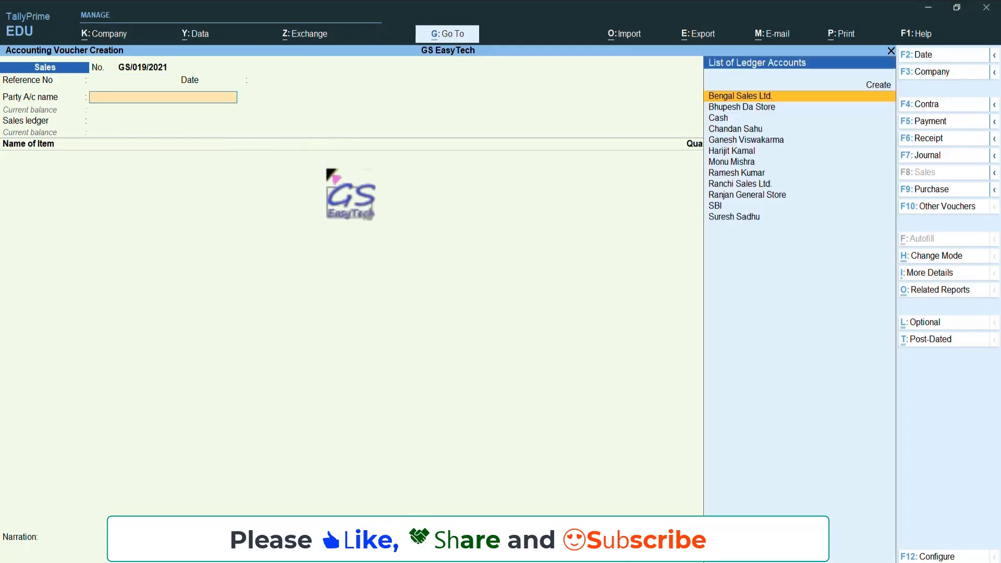
pyautogui.click(746, 173)
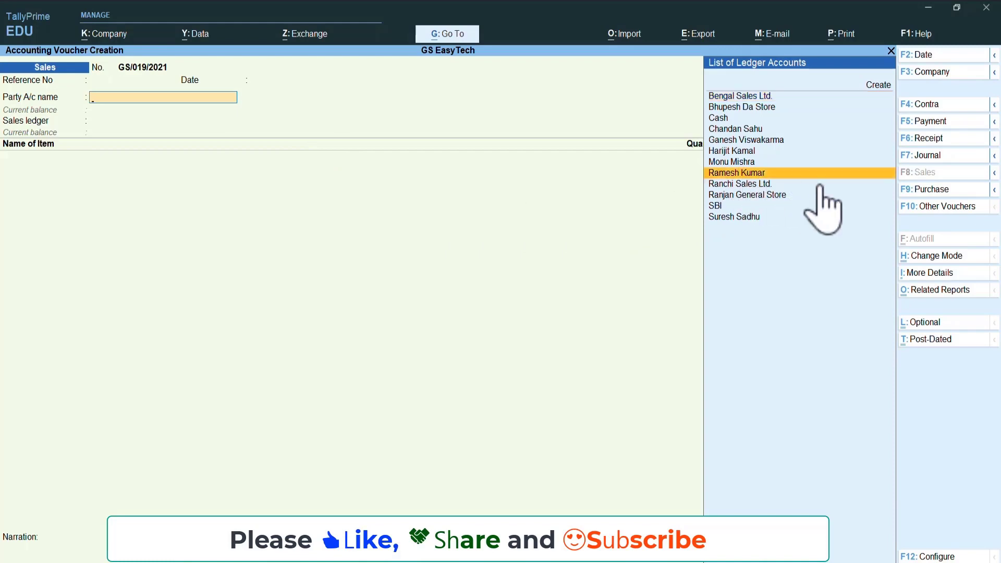
pyautogui.press('Return')
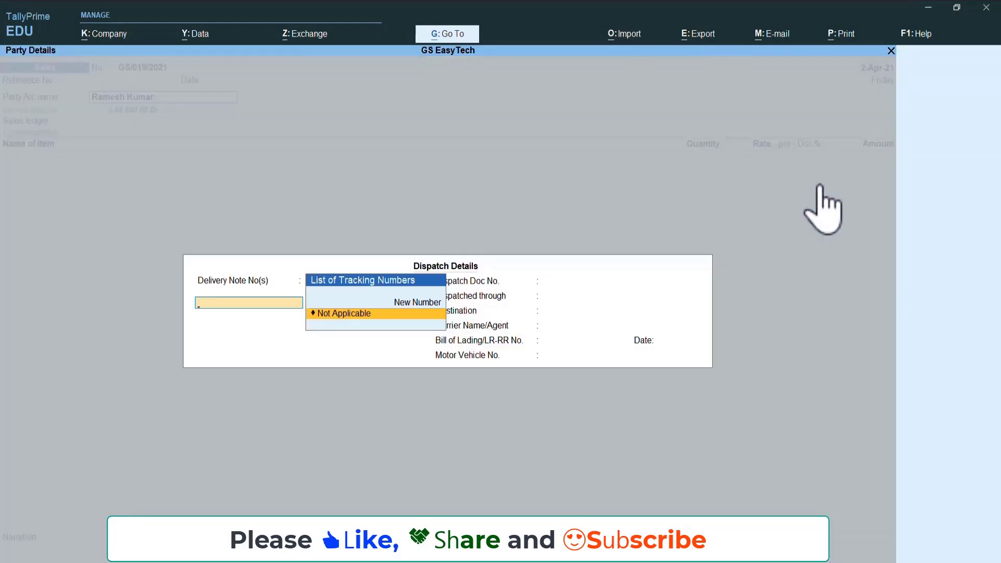
pyautogui.press('Escape')
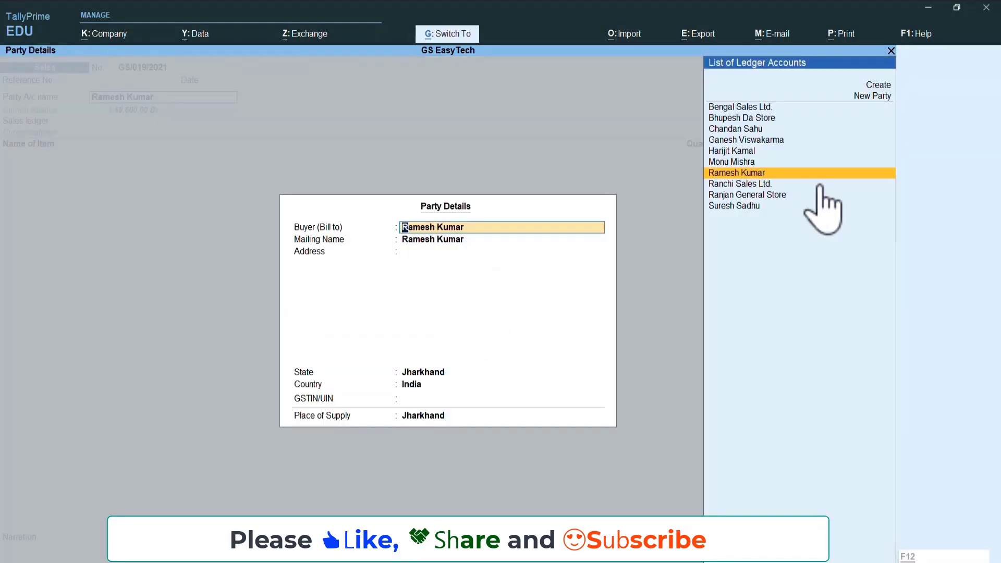
pyautogui.hotkey('ctrl', 'a')
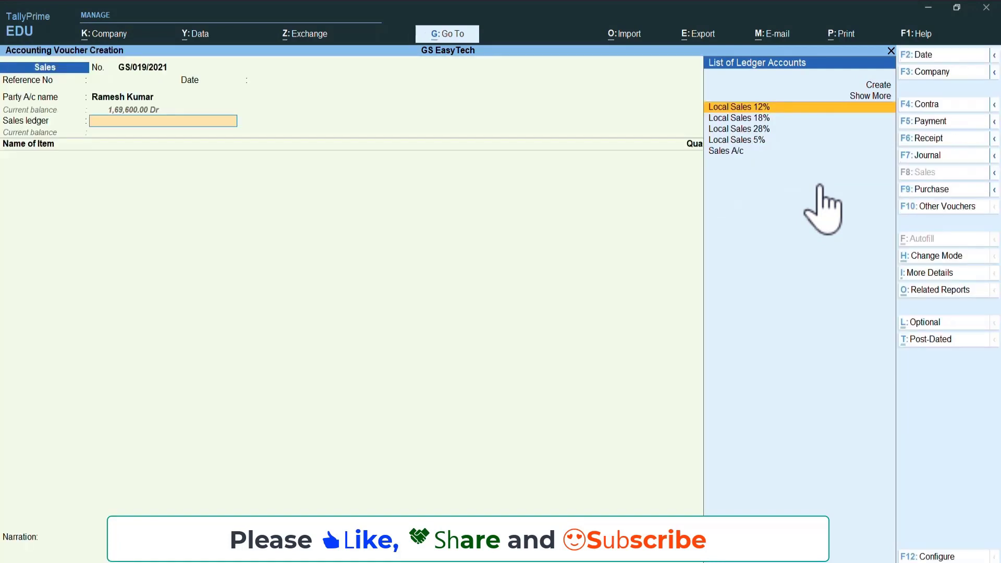
# Select Sales A/c as the sales ledger, leaving tax classification blank.
pyautogui.press('Down')
pyautogui.press('Down')
pyautogui.press('Down')
pyautogui.press('Down')
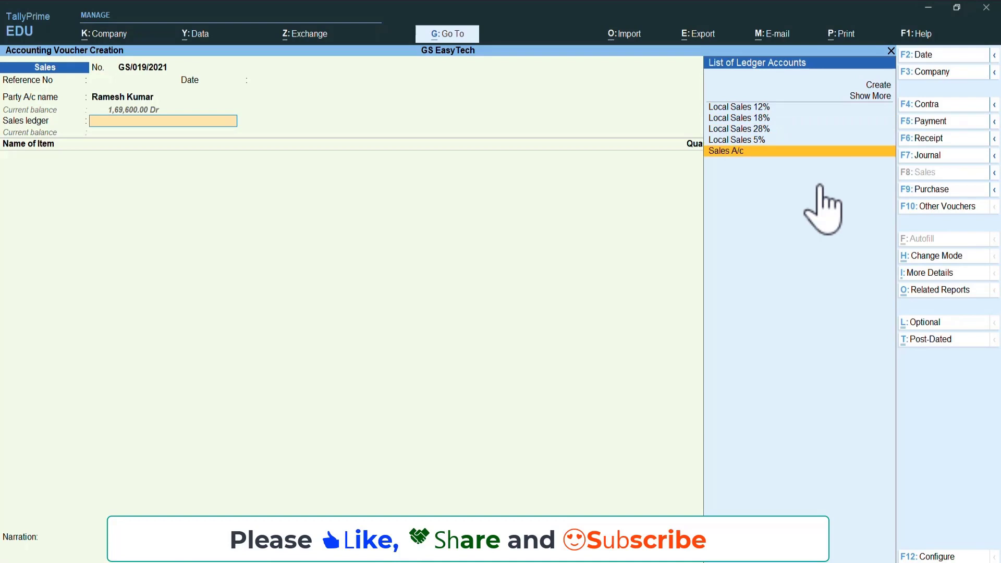
pyautogui.press('Return')
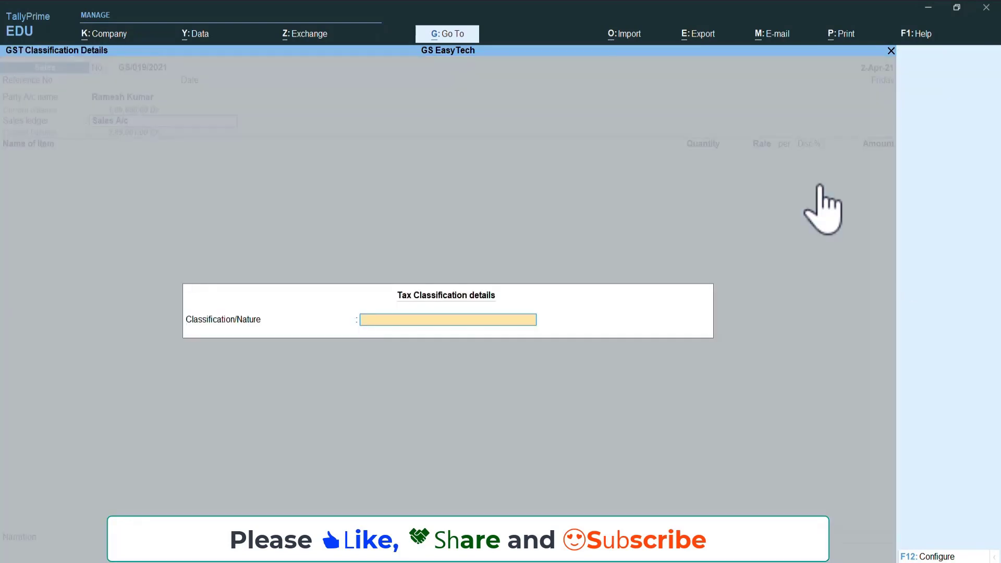
pyautogui.press('Return')
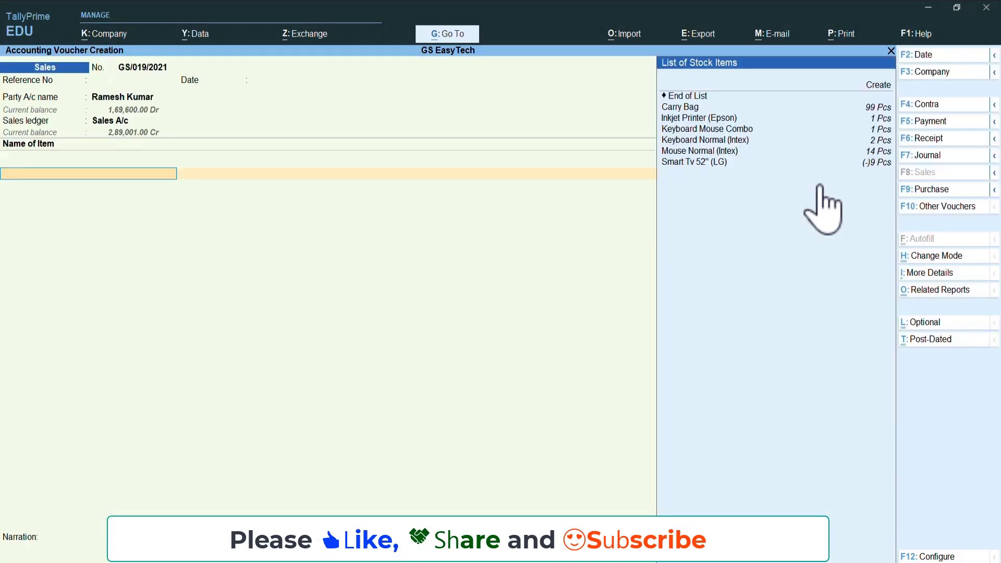
# Sell 2 Pcs of Smart Tv 52" (LG) from Main Location at 26,500.00, totalling 53,000.00.
pyautogui.press('Down')
pyautogui.press('Down')
pyautogui.press('Down')
pyautogui.press('Down')
pyautogui.press('Down')
pyautogui.press('Down')
pyautogui.press('Down')
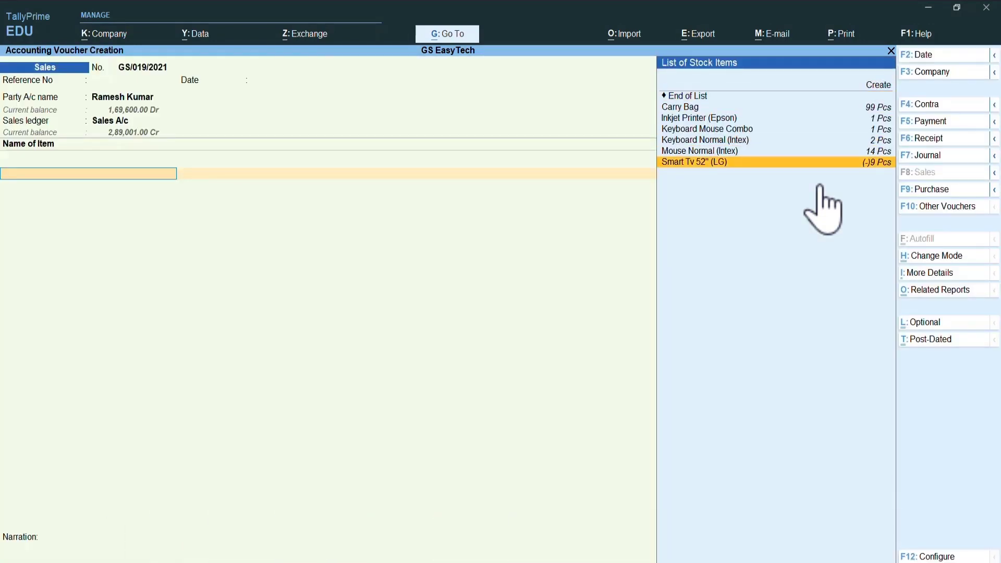
pyautogui.press('Return')
pyautogui.press('Return')
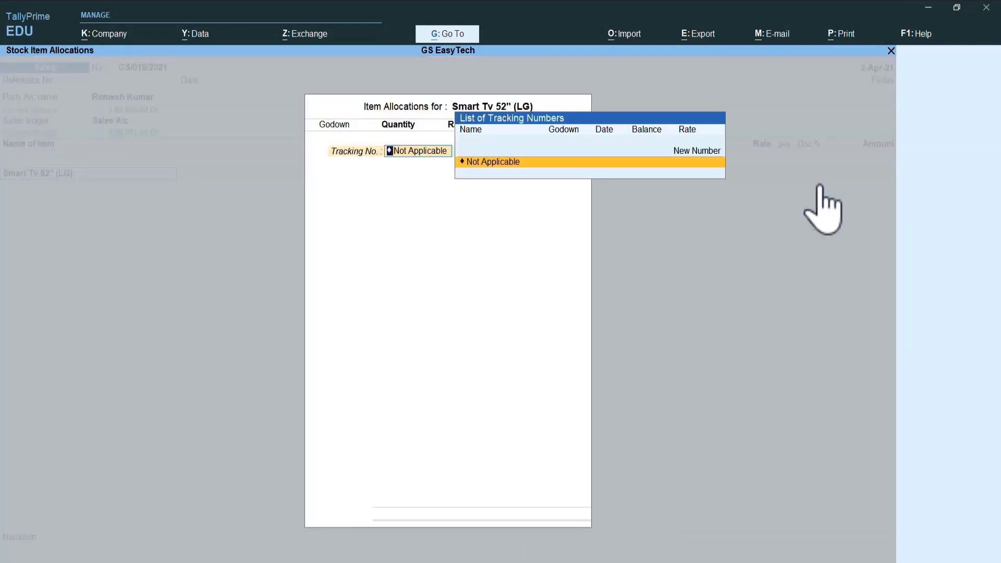
pyautogui.press('Return')
pyautogui.press('Return')
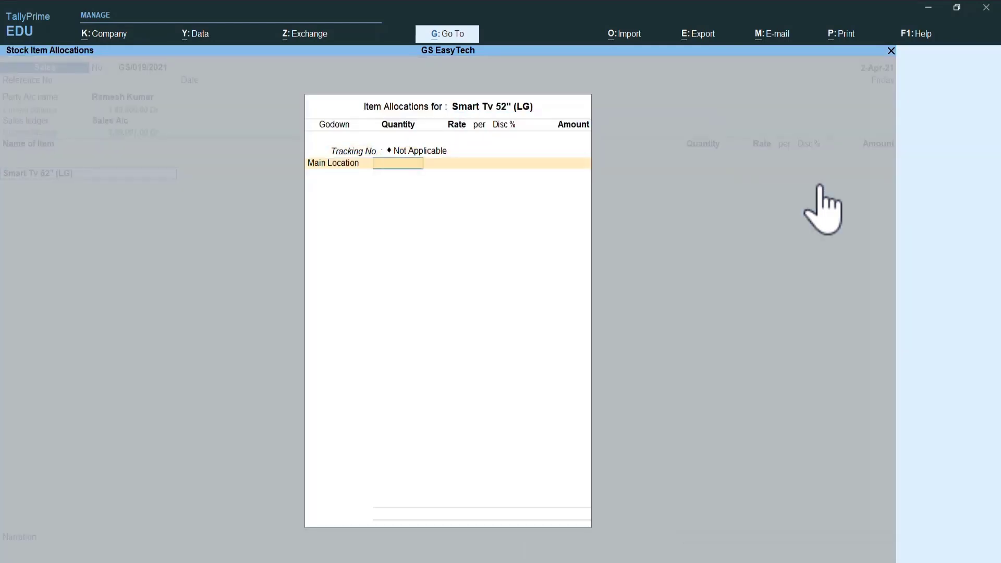
pyautogui.write('2')
pyautogui.press('Return')
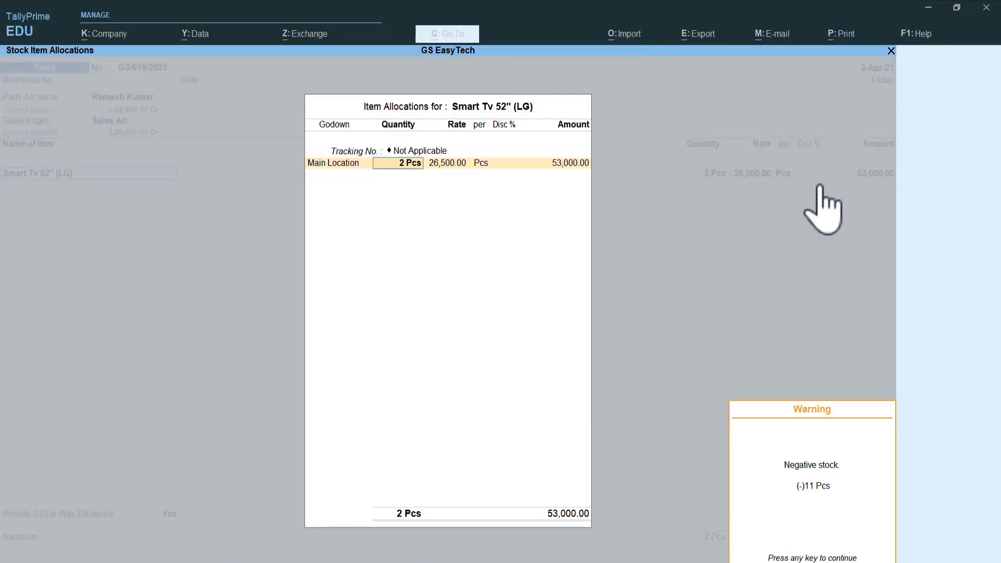
pyautogui.press('Return')
pyautogui.press('Return')
pyautogui.press('Return')
pyautogui.press('Return')
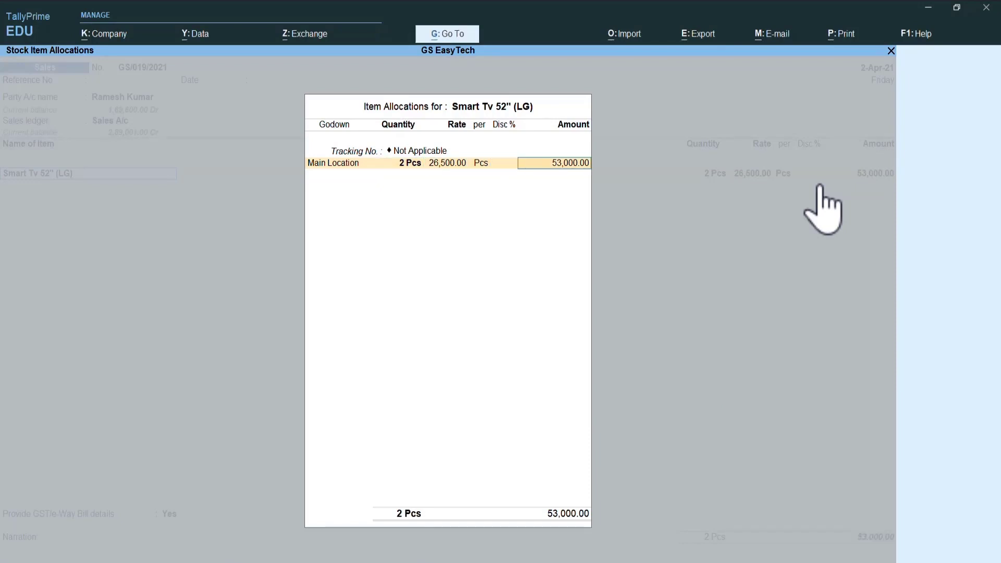
pyautogui.press('Return')
pyautogui.press('Return')
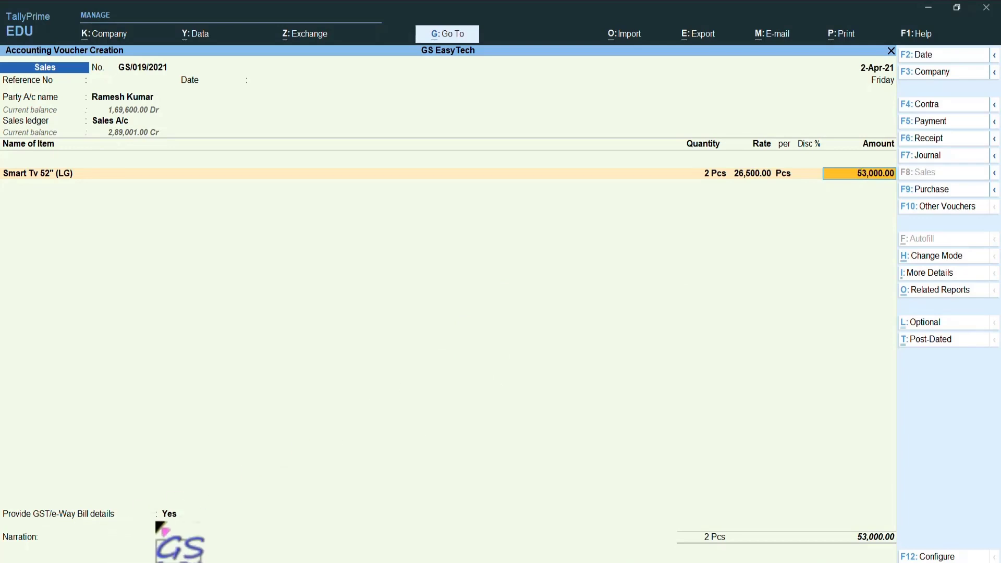
pyautogui.press('ctrl')
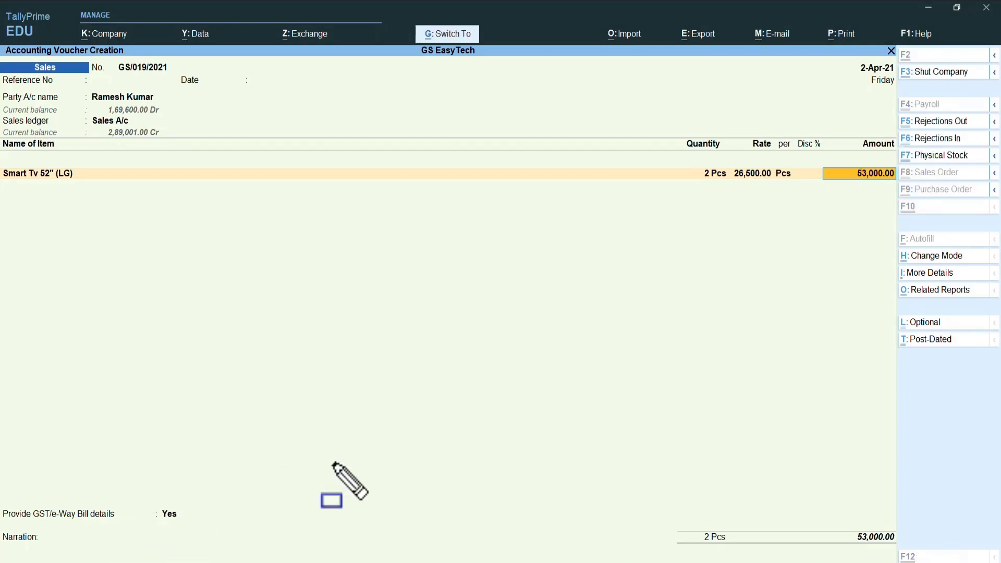
pyautogui.moveTo(832, 151)
pyautogui.mouseDown()
pyautogui.moveTo(876, 209)
pyautogui.moveTo(898, 212)
pyautogui.mouseUp()
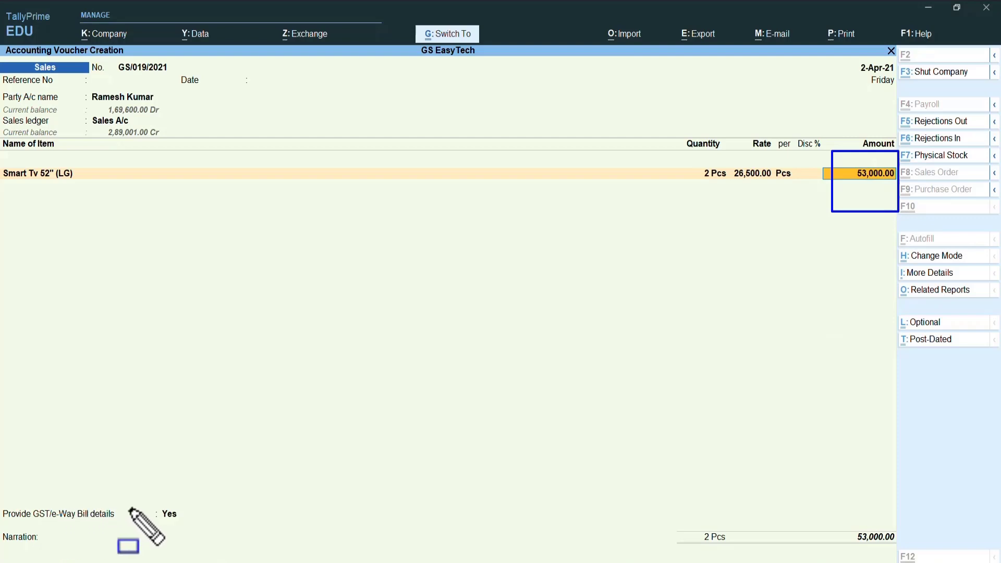
pyautogui.moveTo(146, 501)
pyautogui.mouseDown()
pyautogui.moveTo(156, 523)
pyautogui.moveTo(197, 531)
pyautogui.mouseUp()
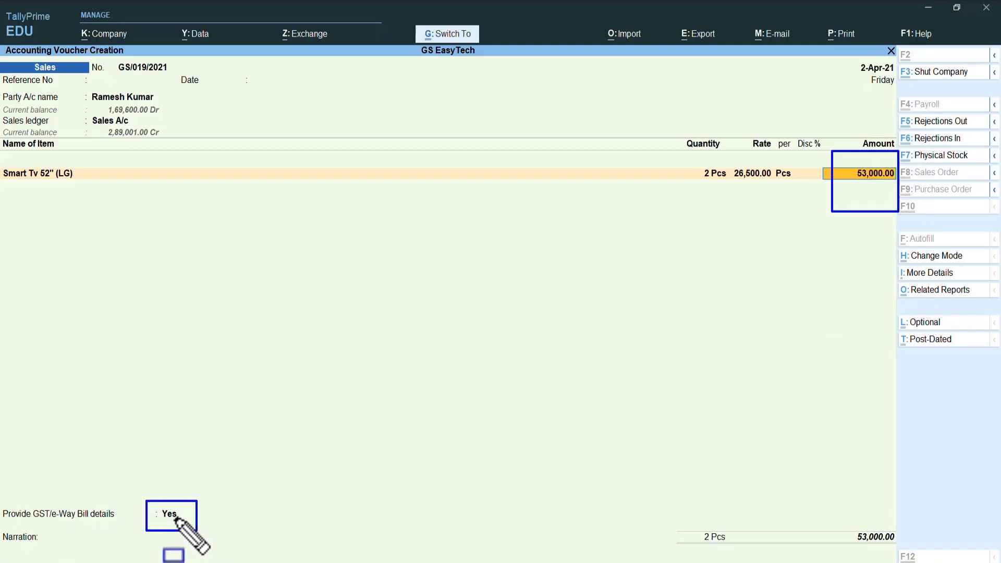
pyautogui.press('Escape')
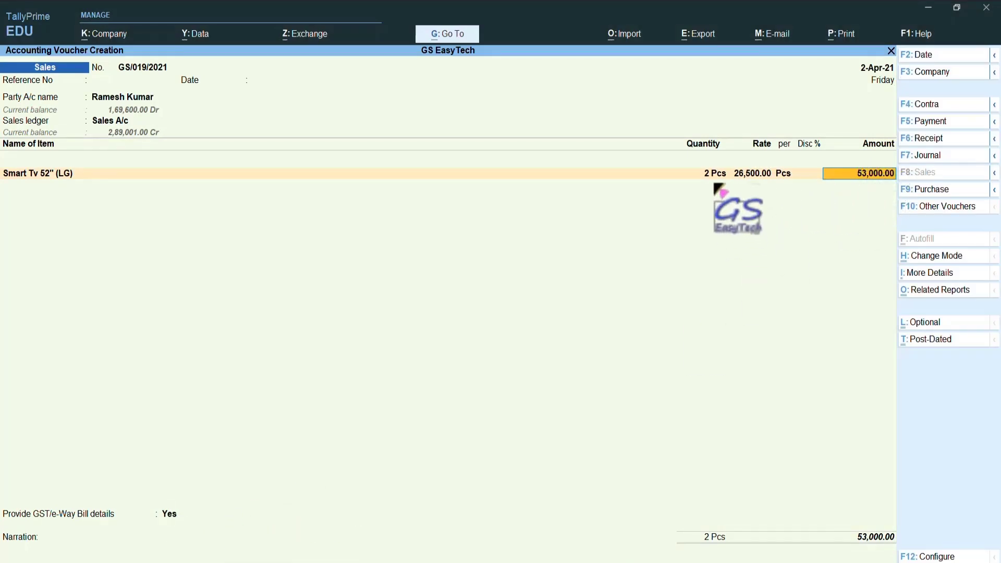
# Re-enter the Smart Tv 52" (LG) line with a quantity of 1 Pcs at 26,500.00.
pyautogui.press('BackSpace')
pyautogui.press('BackSpace')
pyautogui.press('BackSpace')
pyautogui.press('BackSpace')
pyautogui.press('BackSpace')
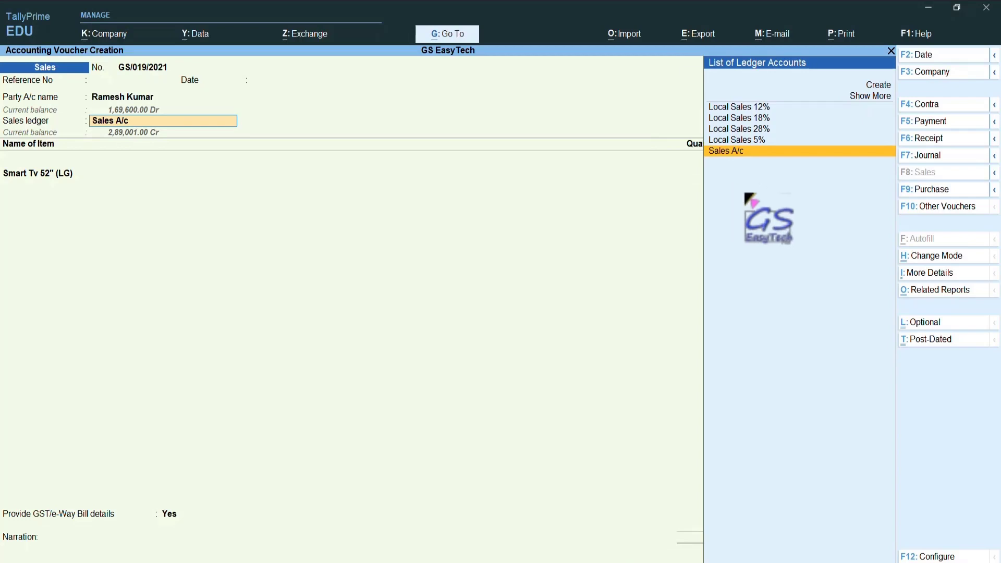
pyautogui.press('Return')
pyautogui.press('Return')
pyautogui.press('Return')
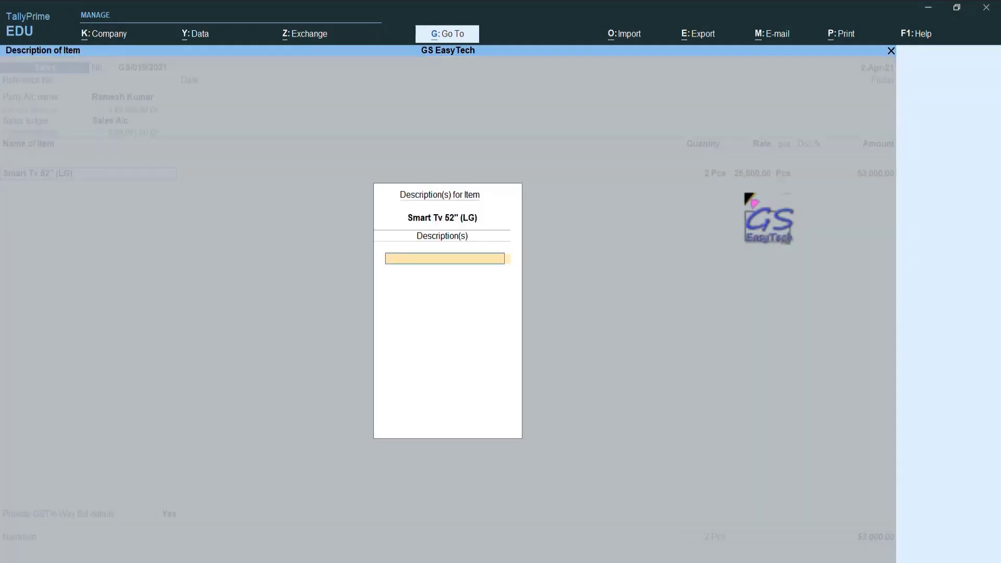
pyautogui.press('Return')
pyautogui.press('Return')
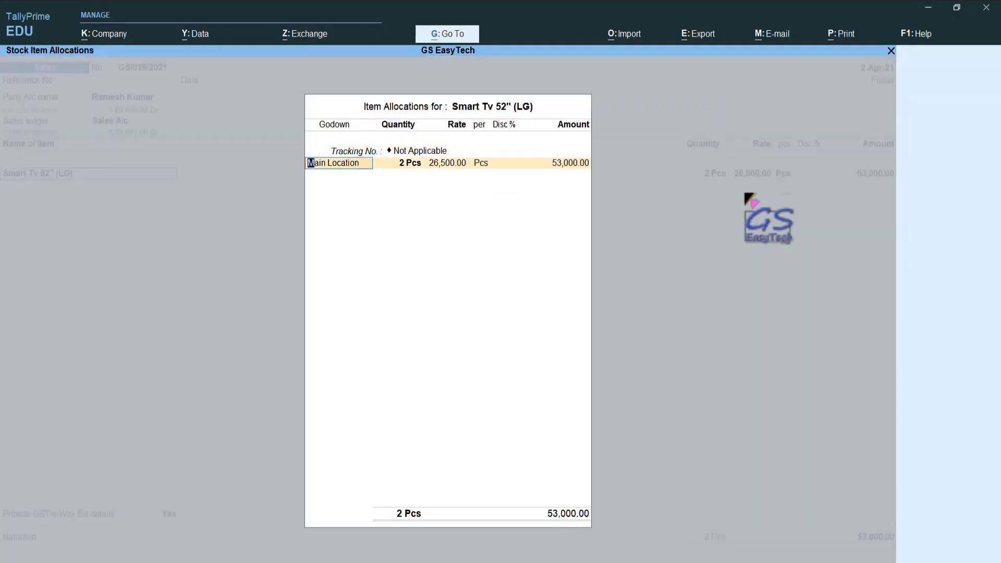
pyautogui.press('Return')
pyautogui.write('1')
pyautogui.press('Return')
pyautogui.press('Return')
pyautogui.press('Return')
pyautogui.press('Return')
pyautogui.press('Return')
pyautogui.press('Return')
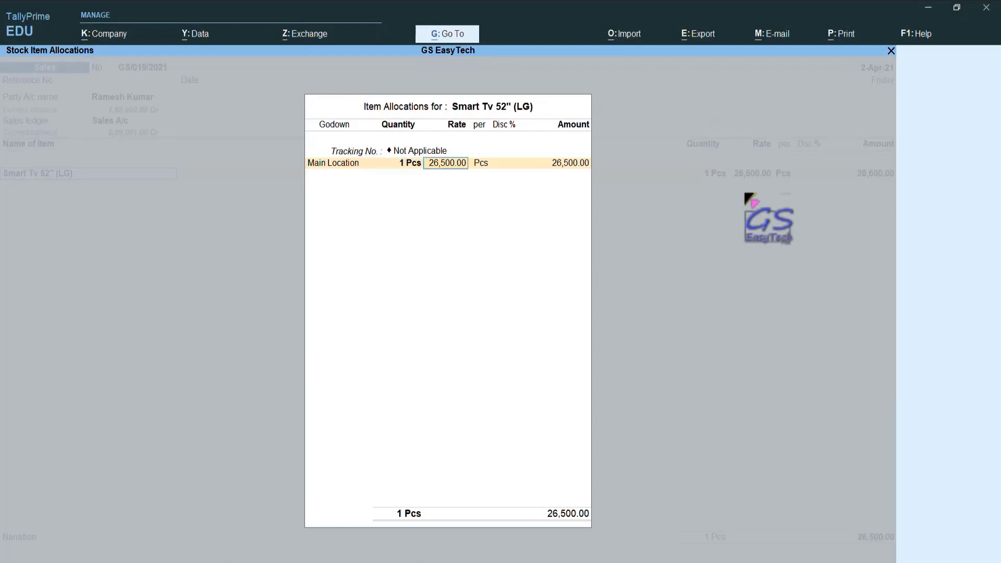
pyautogui.press('Return')
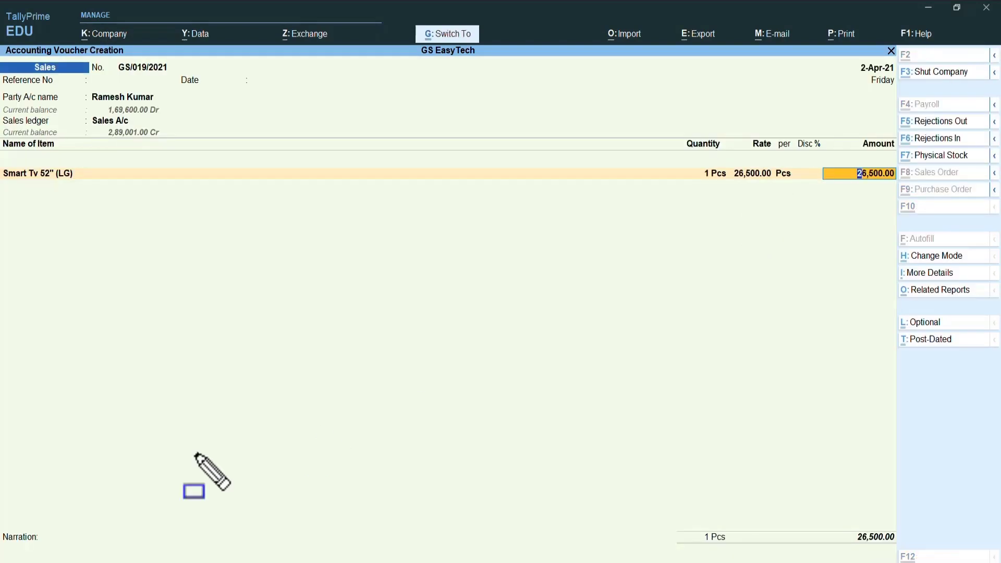
pyautogui.moveTo(2, 491)
pyautogui.mouseDown()
pyautogui.moveTo(18, 514)
pyautogui.moveTo(252, 530)
pyautogui.mouseUp()
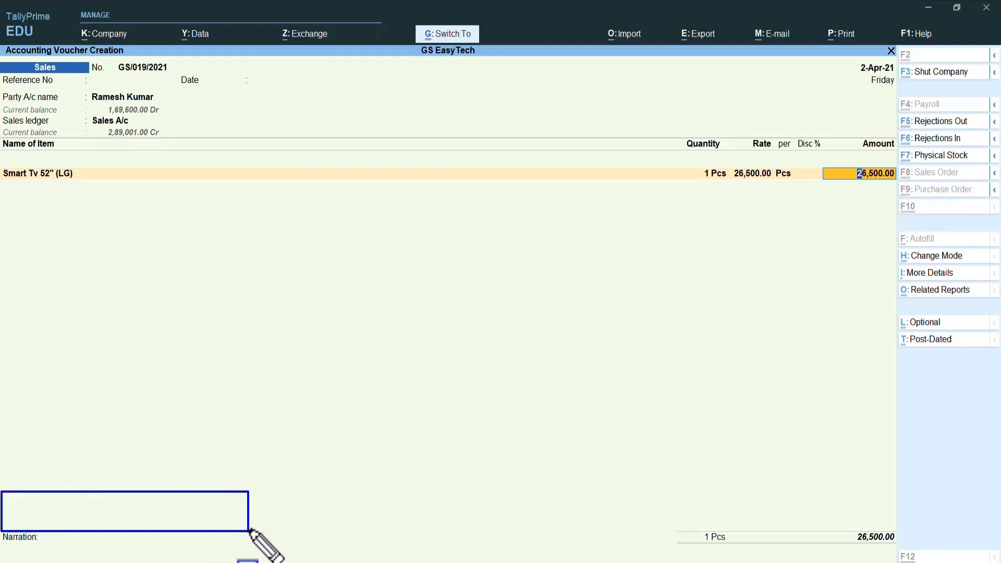
pyautogui.press('Escape')
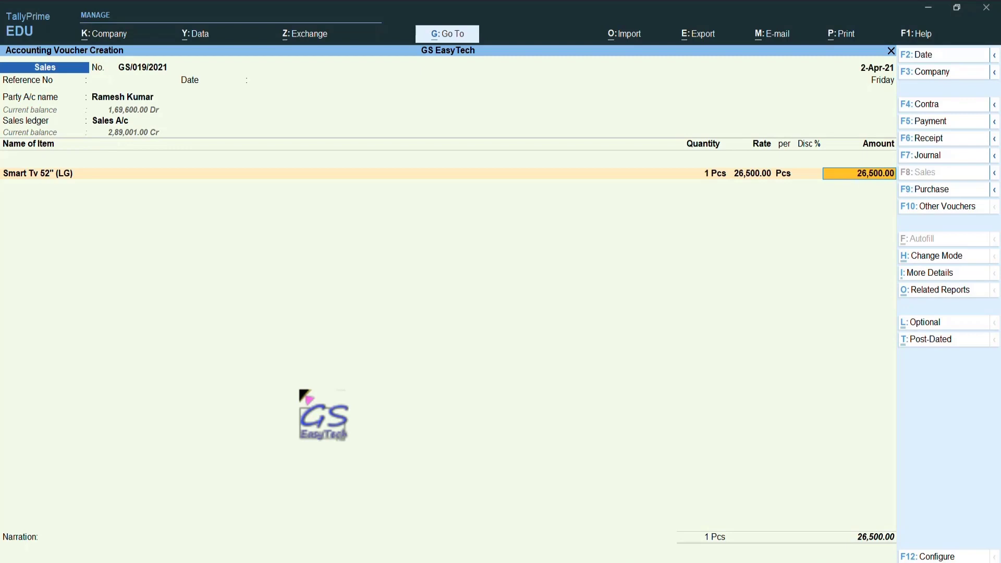
# Change the Smart Tv 52" (LG) quantity back to 2 Pcs, totalling 53,000.00.
pyautogui.click(708, 175)
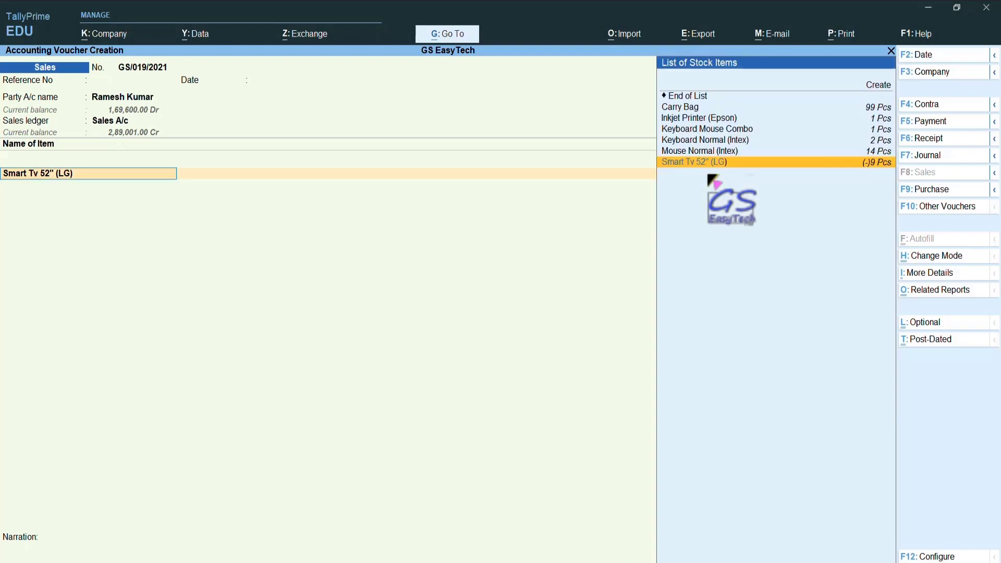
pyautogui.press('Return')
pyautogui.press('Return')
pyautogui.press('Return')
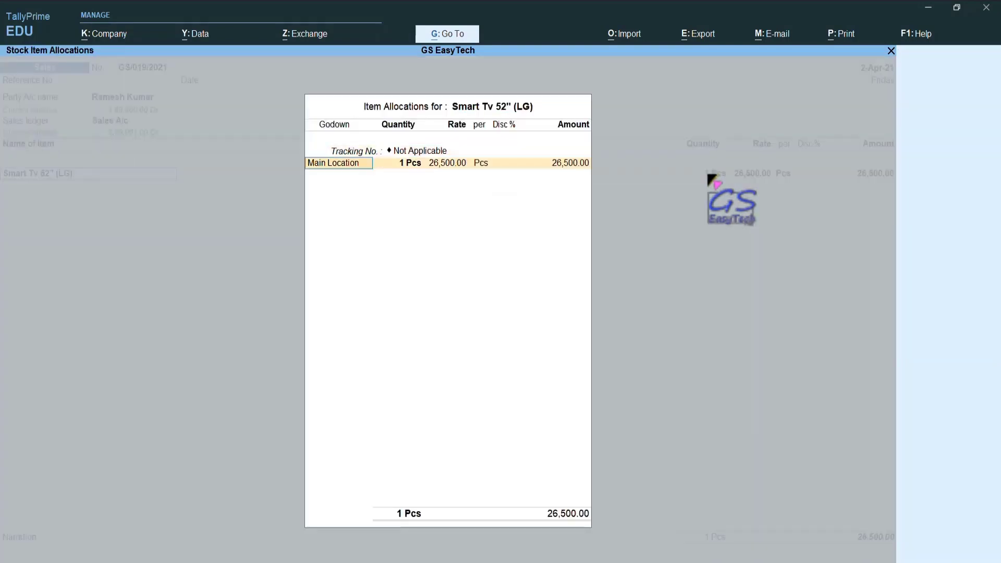
pyautogui.press('Return')
pyautogui.write('2')
pyautogui.press('Return')
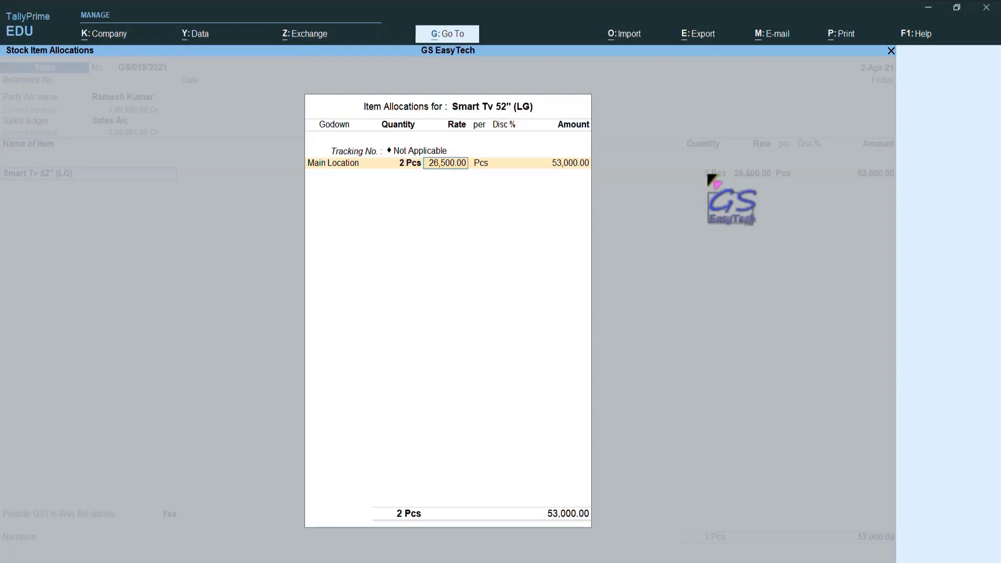
pyautogui.press('Return')
pyautogui.press('Return')
pyautogui.press('Return')
pyautogui.press('Return')
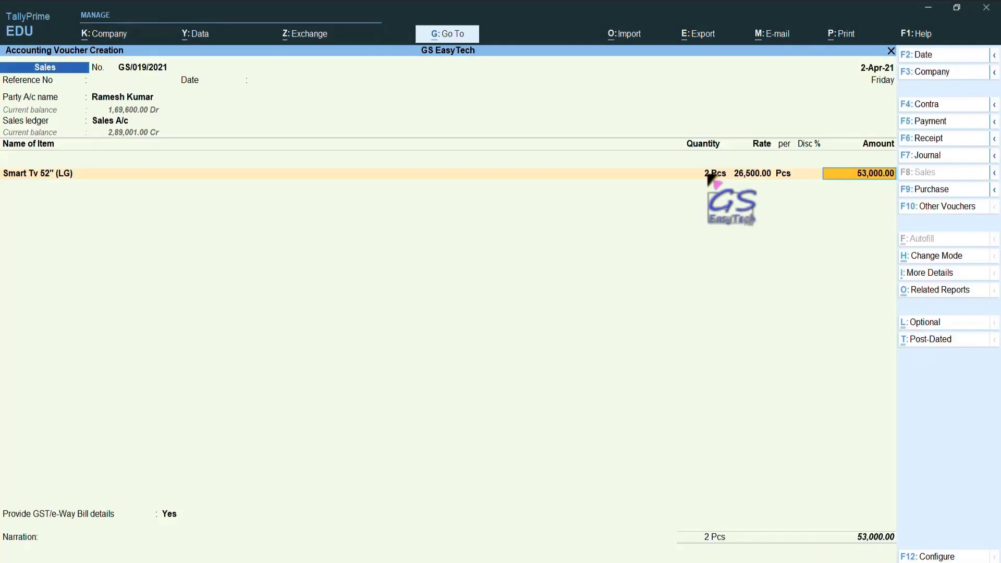
pyautogui.press('Return')
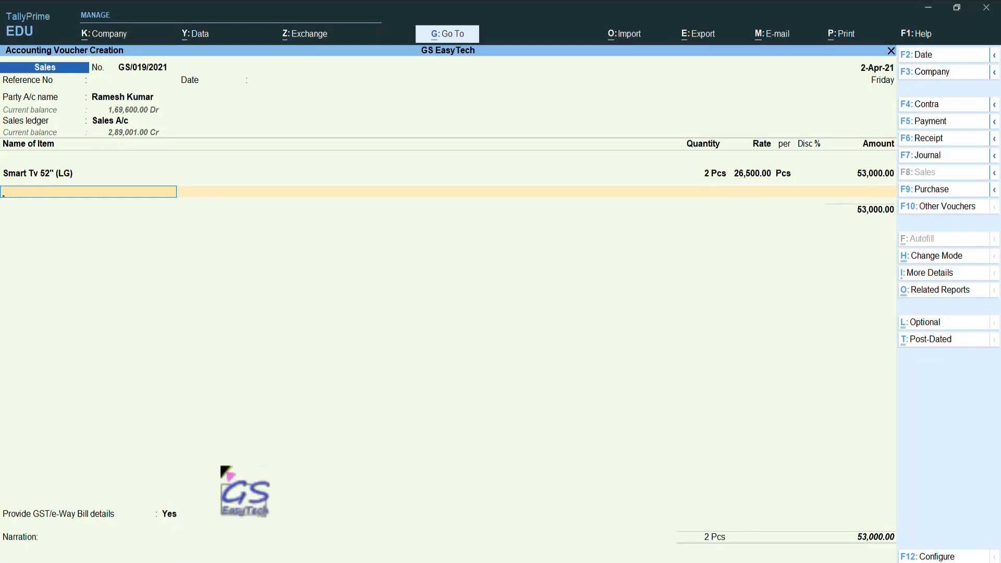
# Add CGST and SGST ledger lines of 7,420.00 each for a 67,840.00 voucher total.
pyautogui.press('Return')
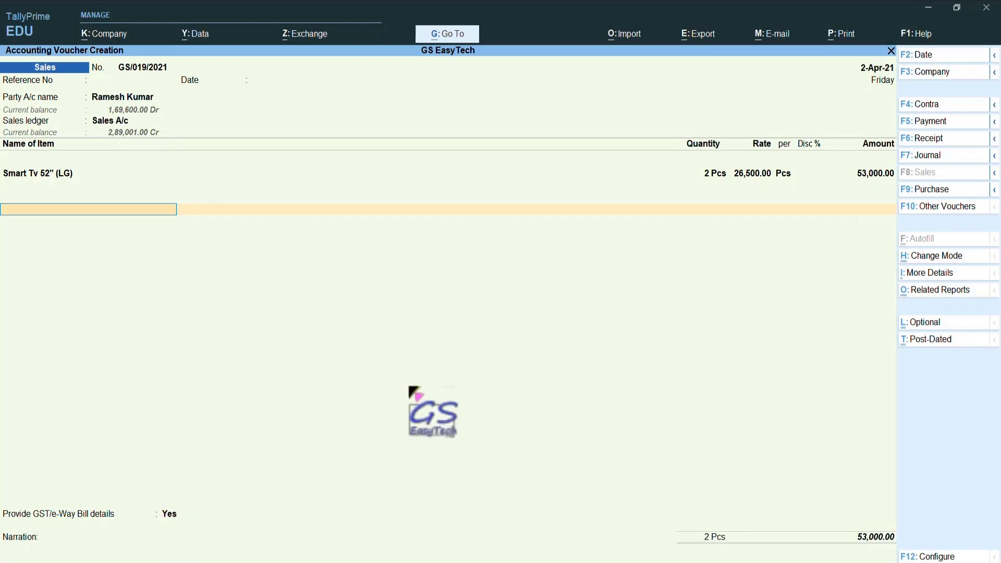
pyautogui.write('cg')
pyautogui.press('Return')
pyautogui.press('Return')
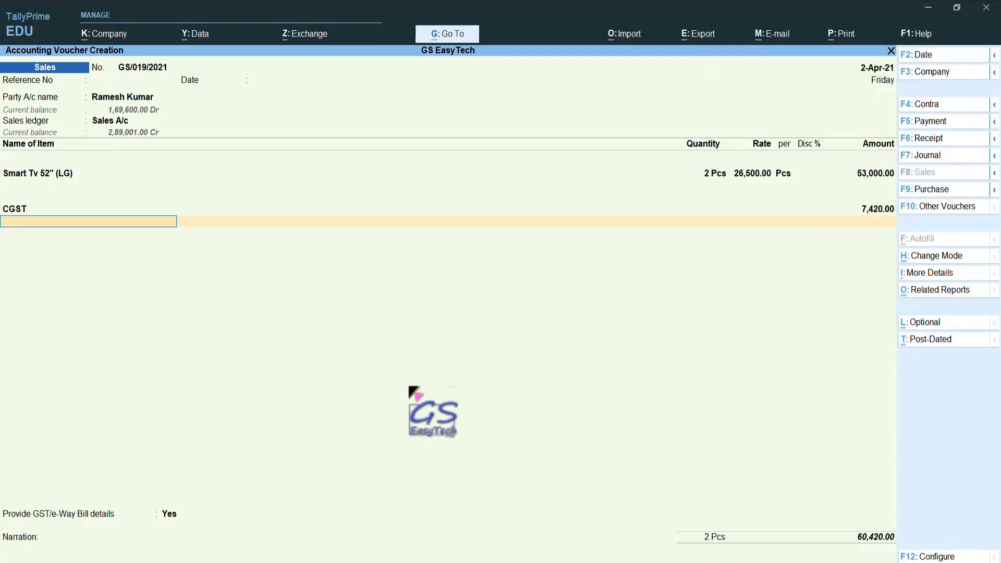
pyautogui.write('Sg')
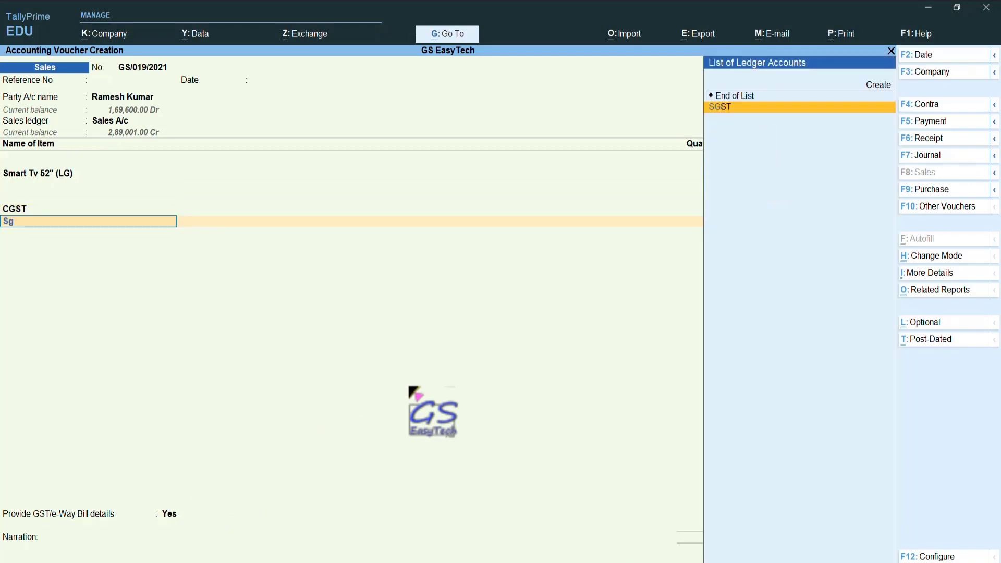
pyautogui.press('Return')
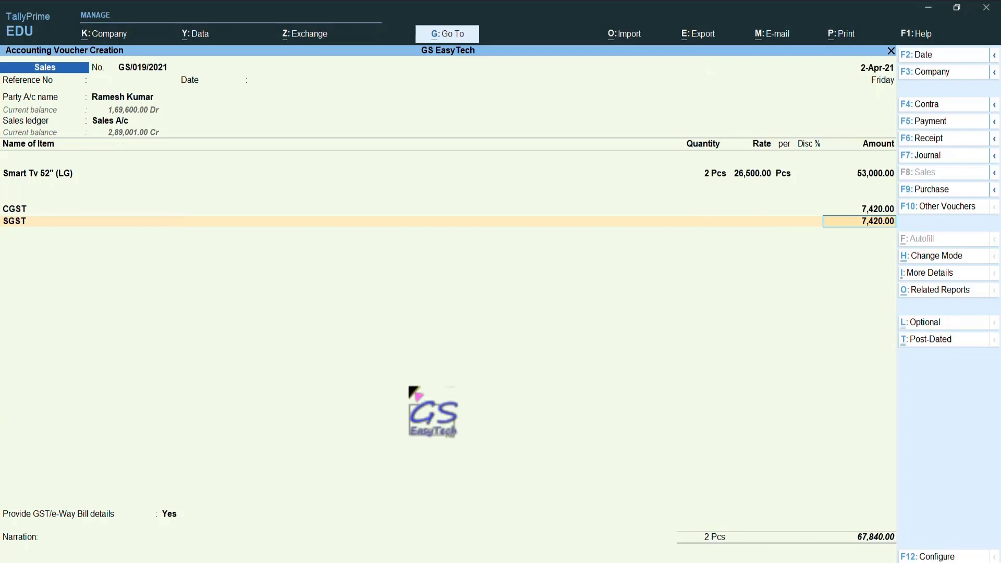
pyautogui.press('Return')
pyautogui.press('Return')
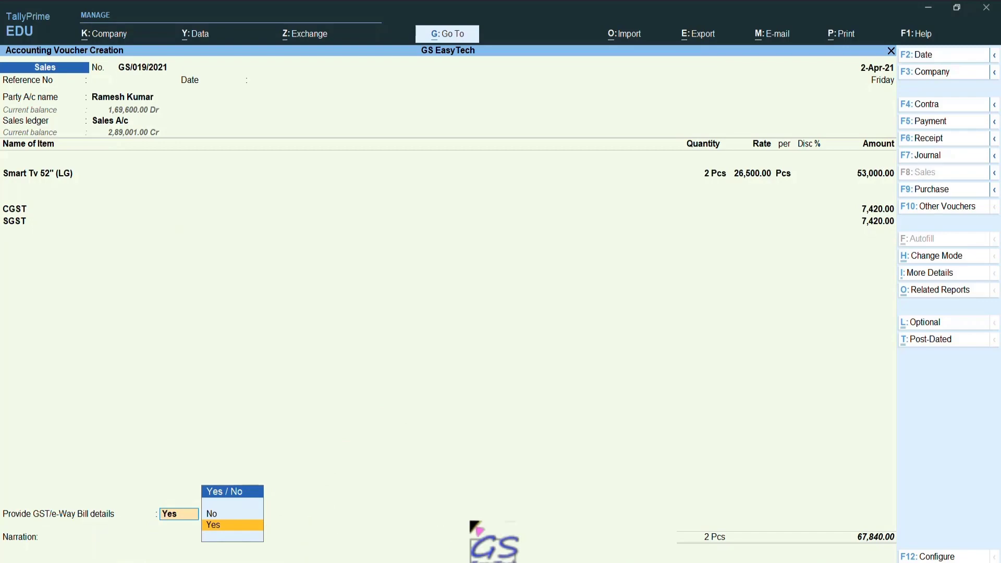
# In the e-Way Bill details, set the consignor's address and actual state to Jharkhand.
pyautogui.press('Return')
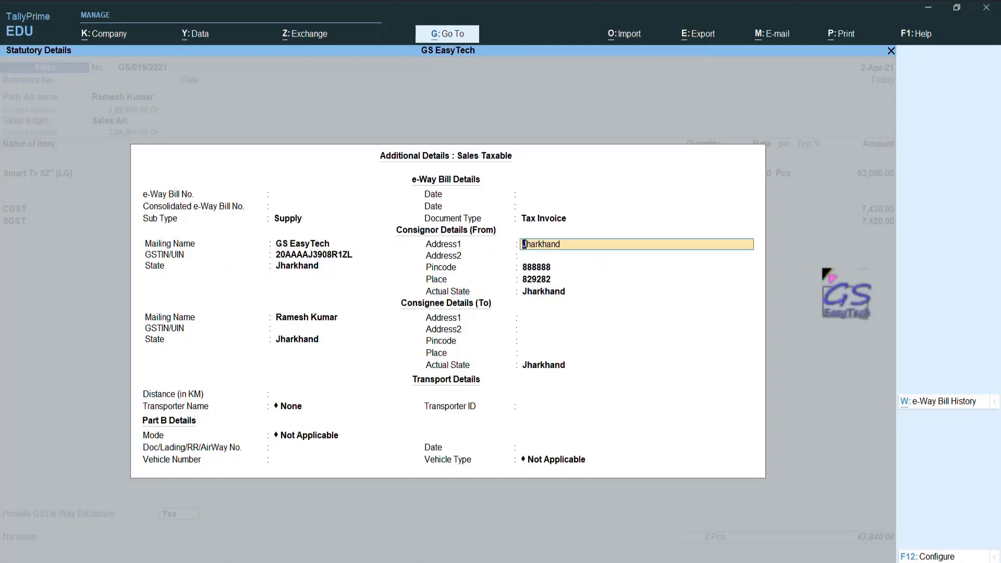
pyautogui.press('Return')
pyautogui.press('Return')
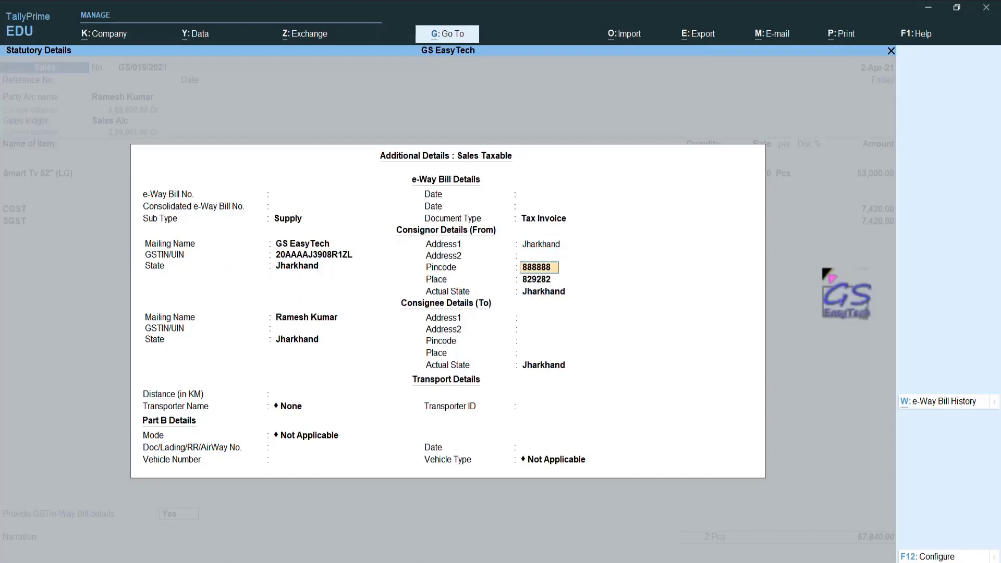
pyautogui.press('Return')
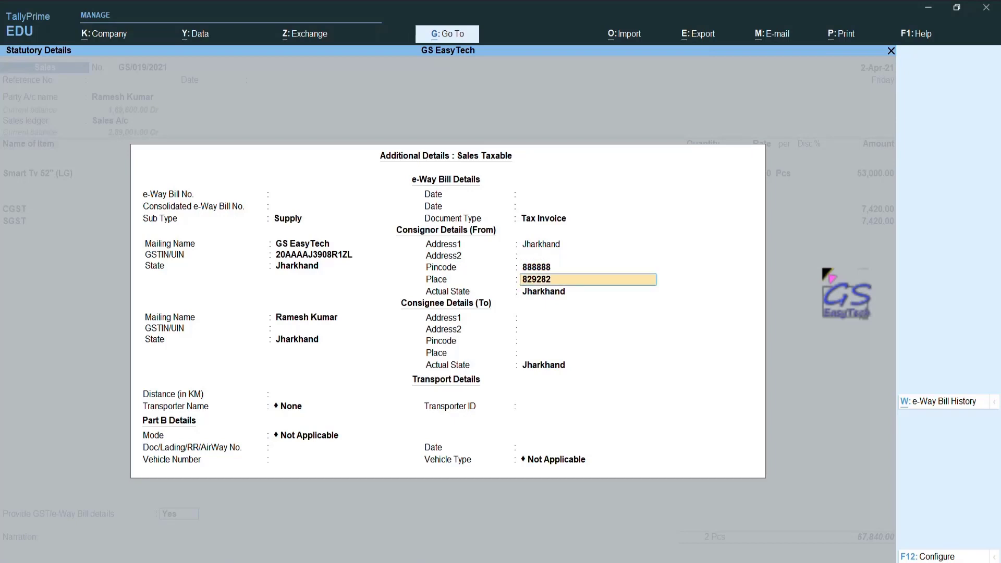
pyautogui.write('Jharkhand')
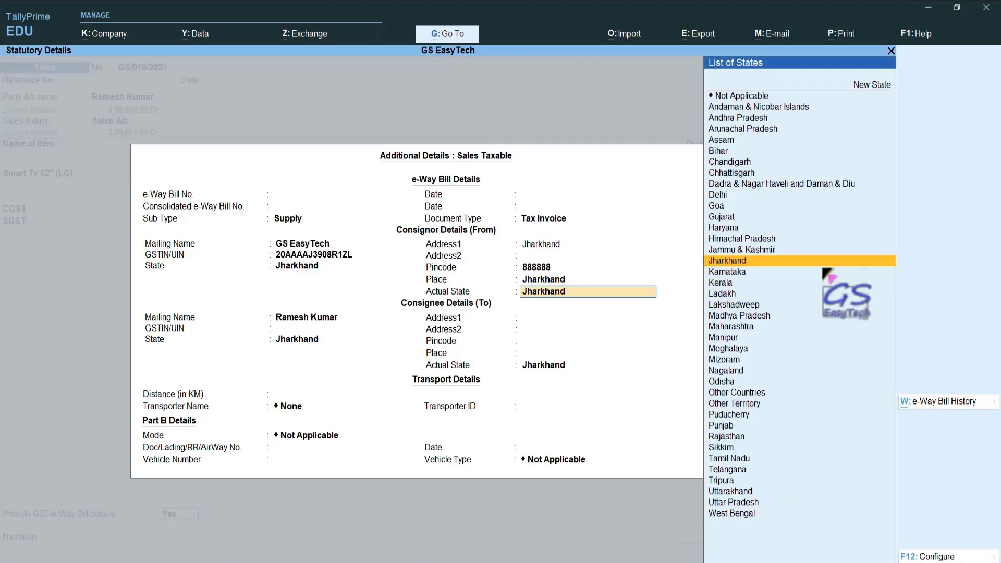
pyautogui.press('Return')
pyautogui.press('Return')
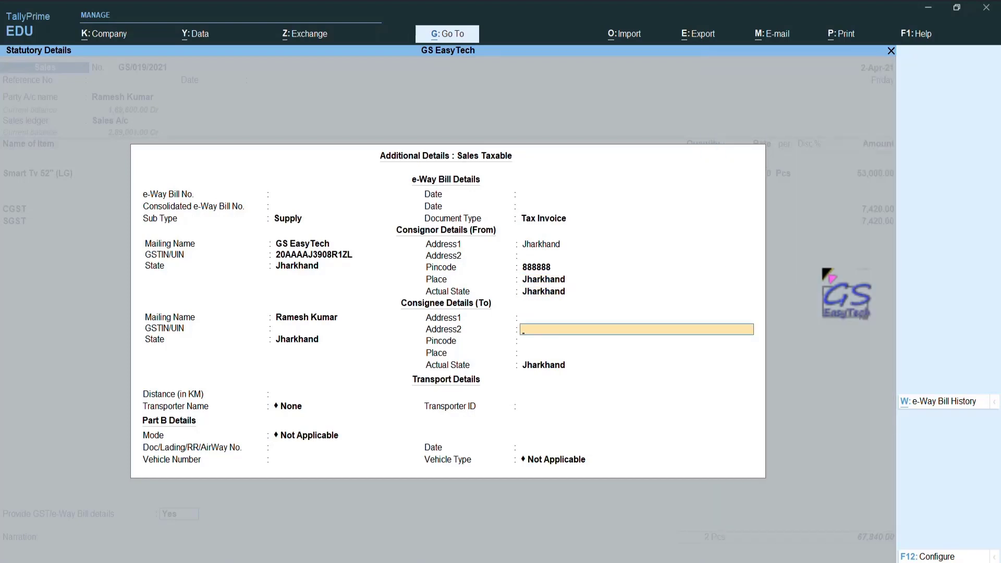
# Give the consignee Address2 Jharkhand, pincode 888888 and place Jharkhand.
pyautogui.write('Jharkhand')
pyautogui.press('Return')
pyautogui.write('888888')
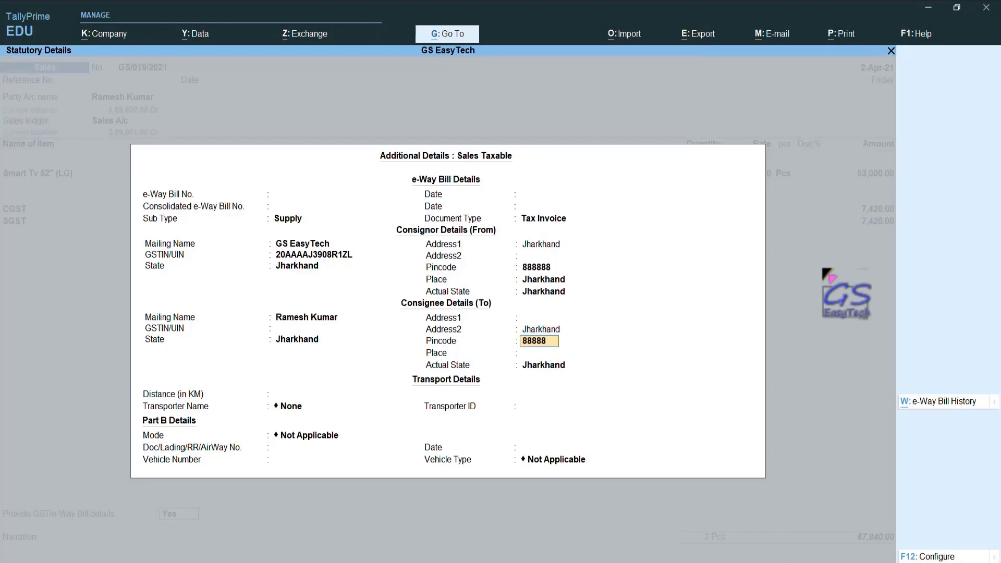
pyautogui.press('Return')
pyautogui.write('Jharkhand')
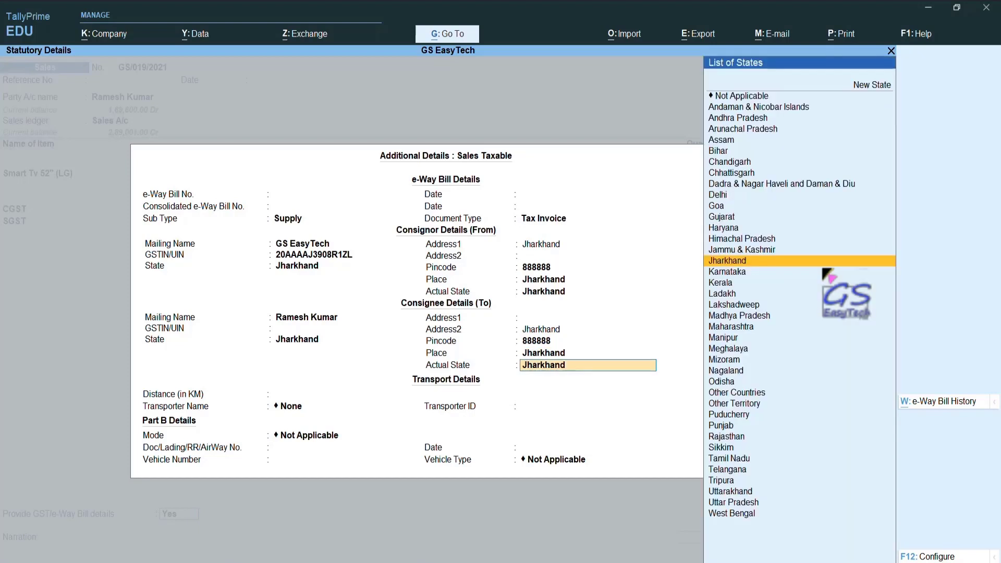
pyautogui.press('Return')
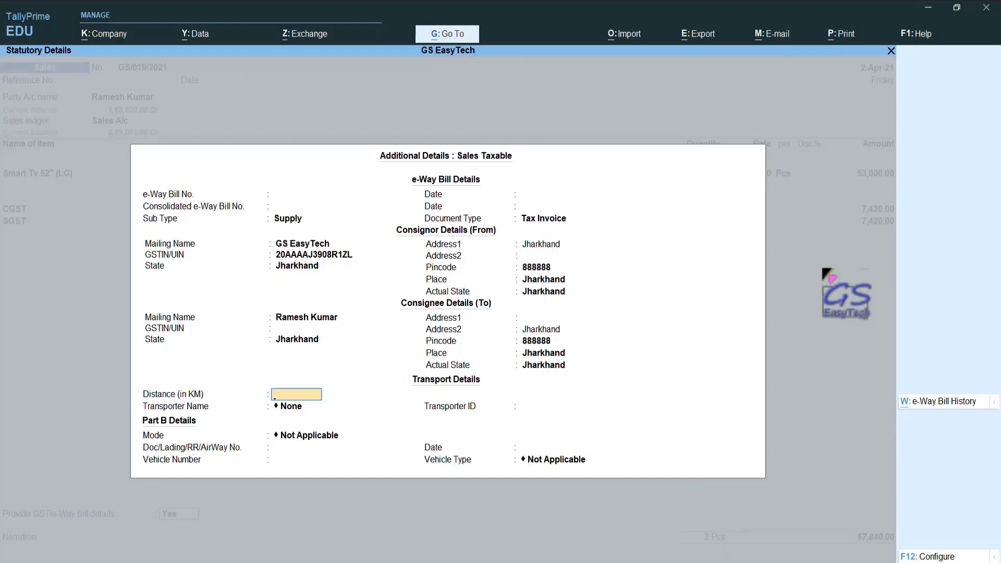
# Enter a 50 km distance and create new transporter Kumar & Sons with its transporter ID.
pyautogui.write('50')
pyautogui.press('Return')
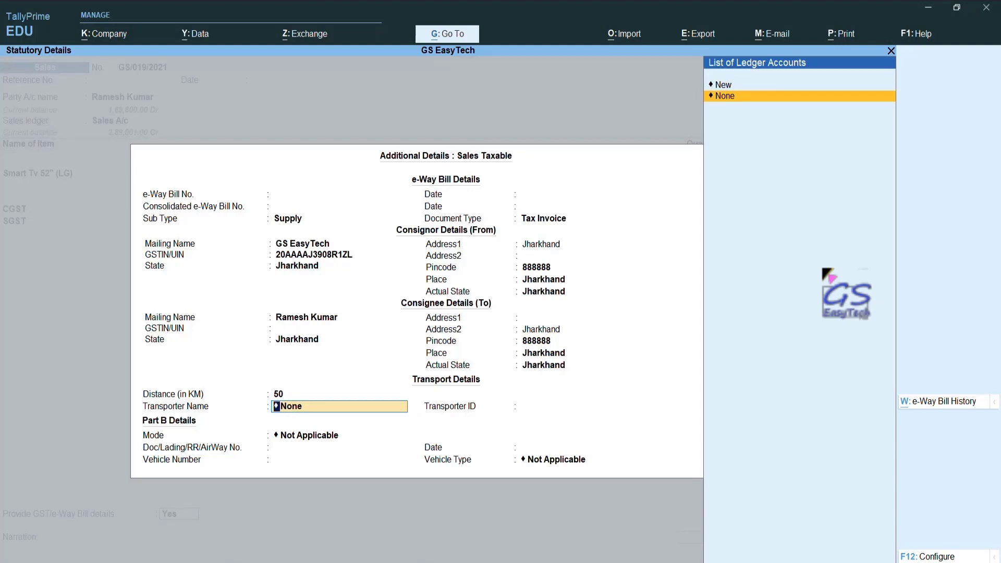
pyautogui.press('ctrl')
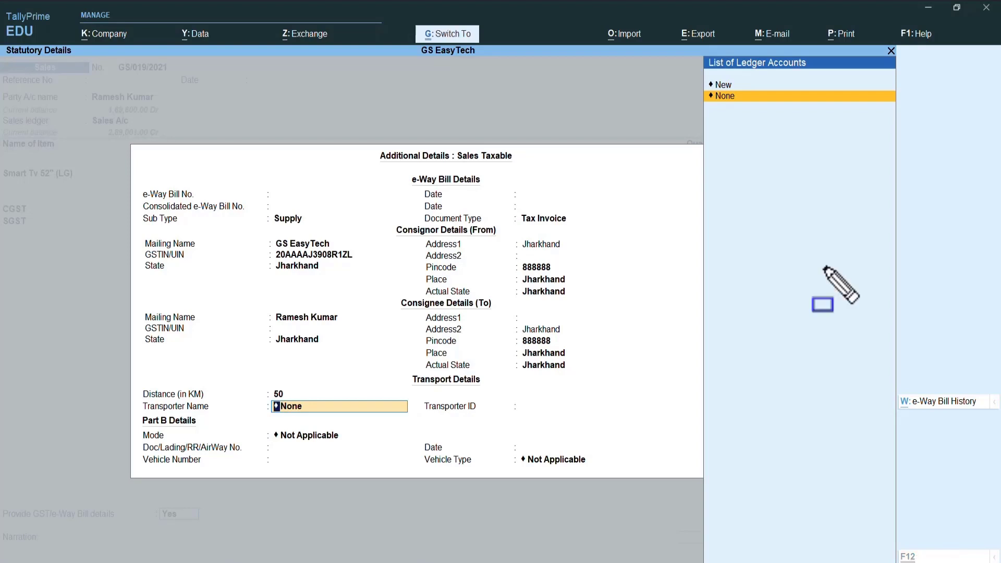
pyautogui.moveTo(708, 98); pyautogui.dragTo(857, 243)
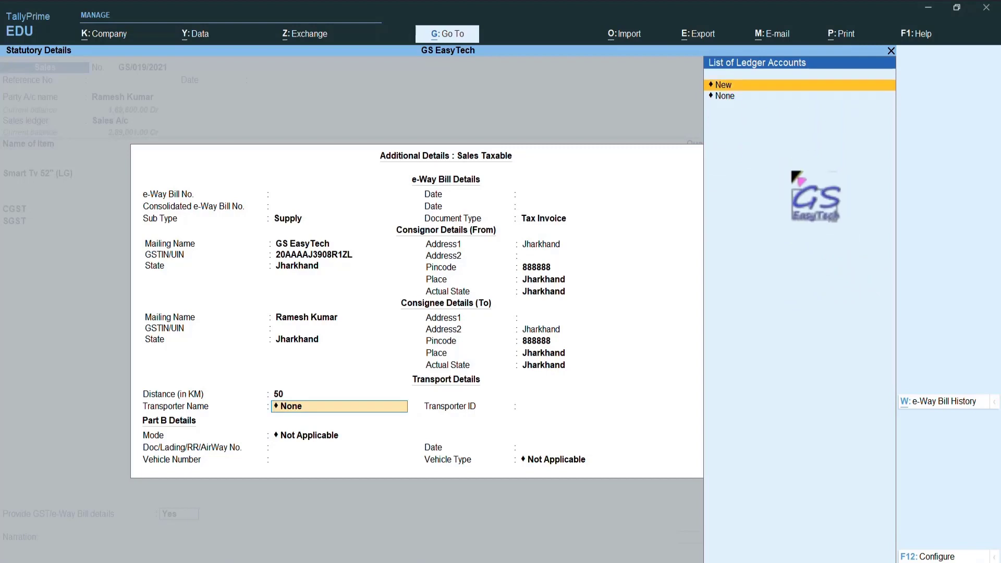
pyautogui.press('Return')
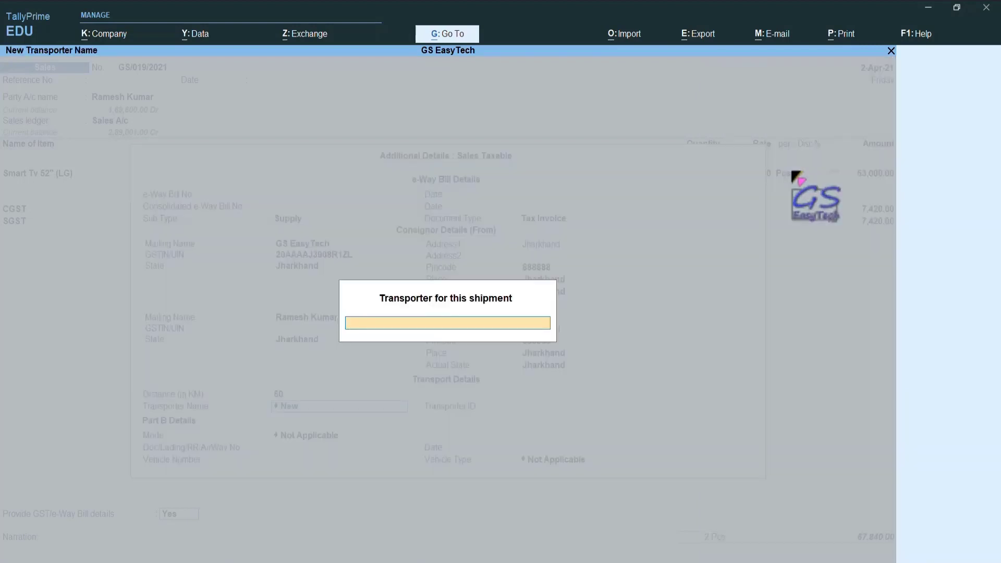
pyautogui.write('Kumar')
pyautogui.write(' & Sons')
pyautogui.press('Return')
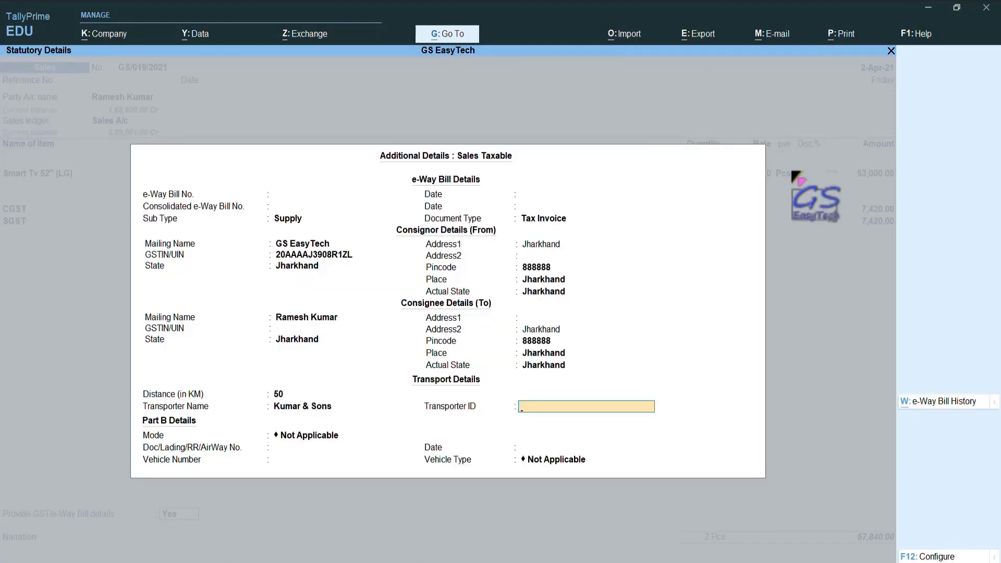
pyautogui.write('20AAAAA5056P1ZP')
pyautogui.press('Return')
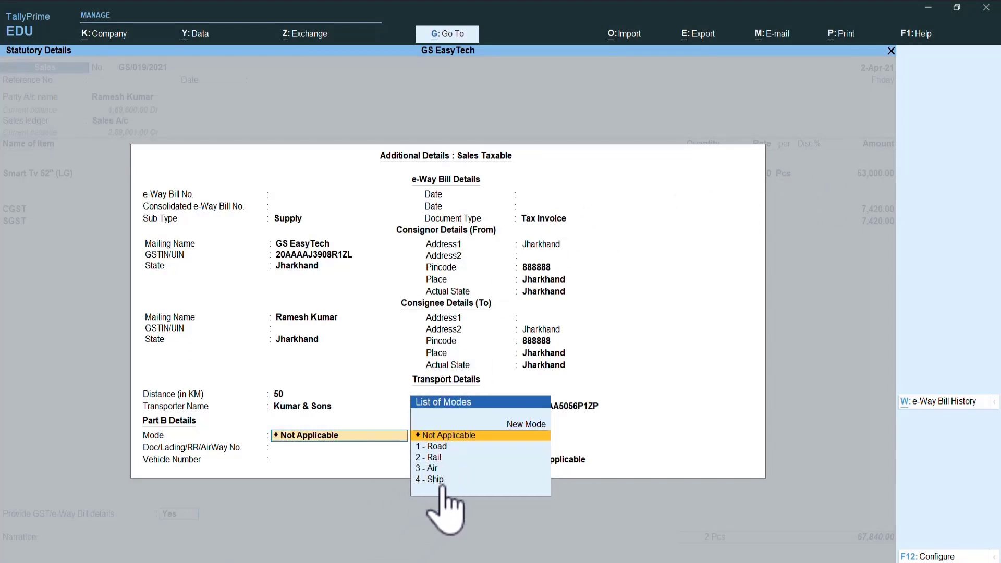
pyautogui.press('Down')
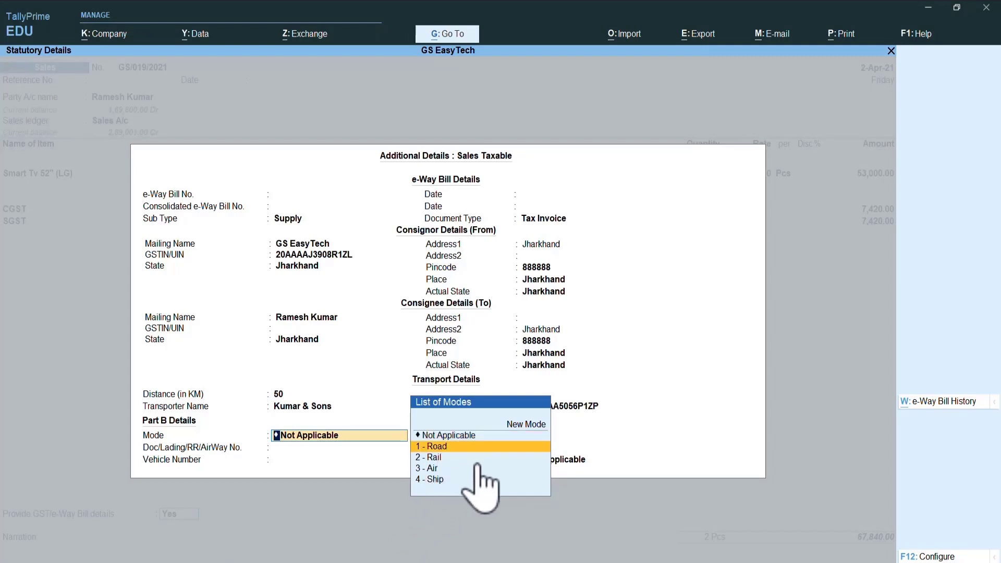
pyautogui.press('Return')
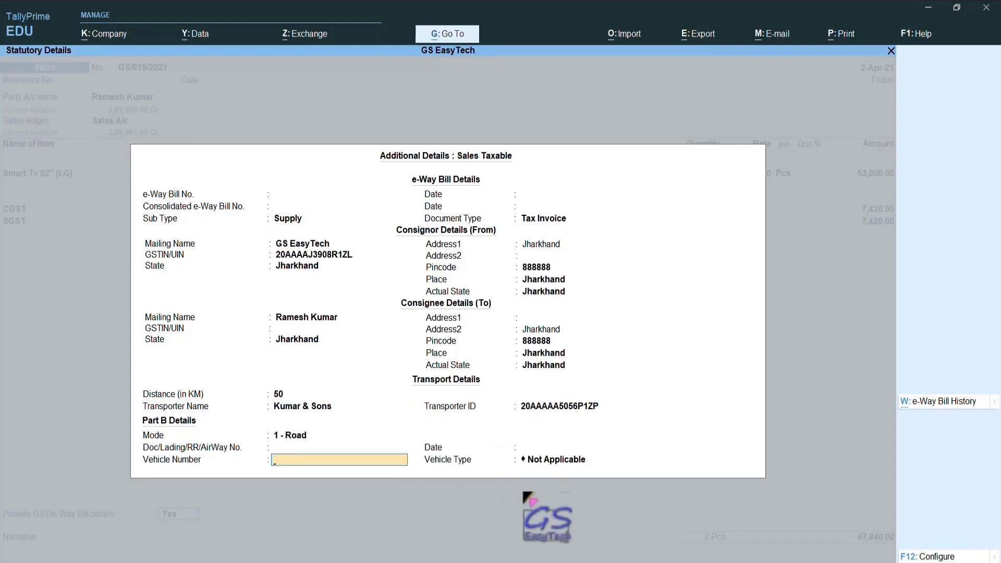
pyautogui.write('JH556205S')
pyautogui.press('Return')
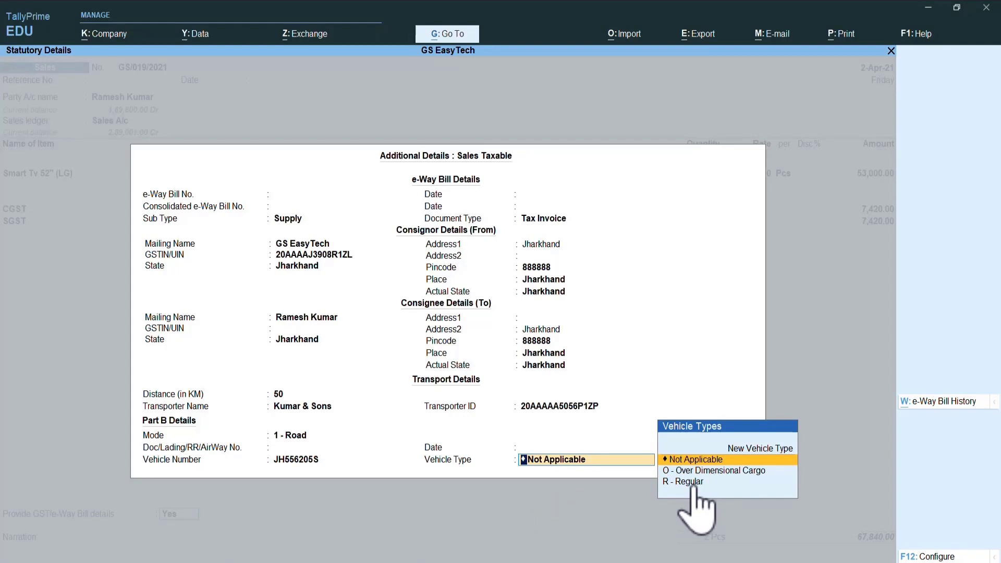
pyautogui.click(751, 483)
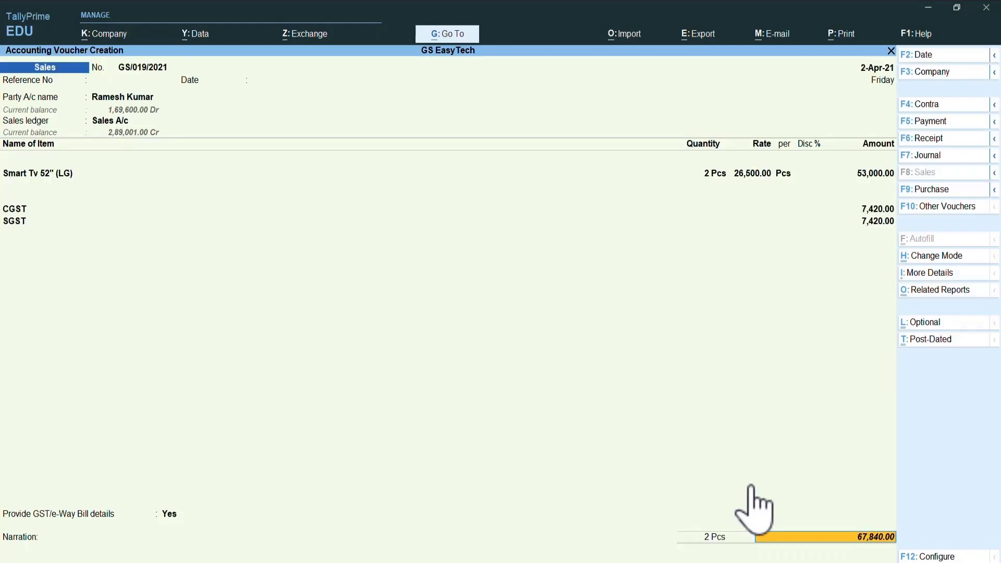
# Allocate the sale to new bill reference GS/019/2021 and accept the sales voucher.
pyautogui.press('Return')
pyautogui.press('Return')
pyautogui.press('Return')
pyautogui.press('Return')
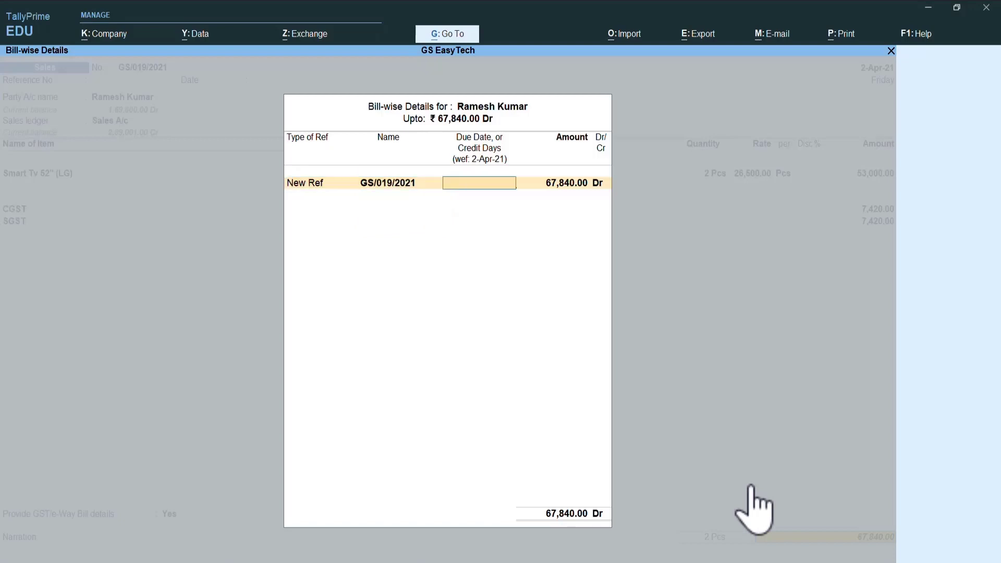
pyautogui.press('Return')
pyautogui.press('Return')
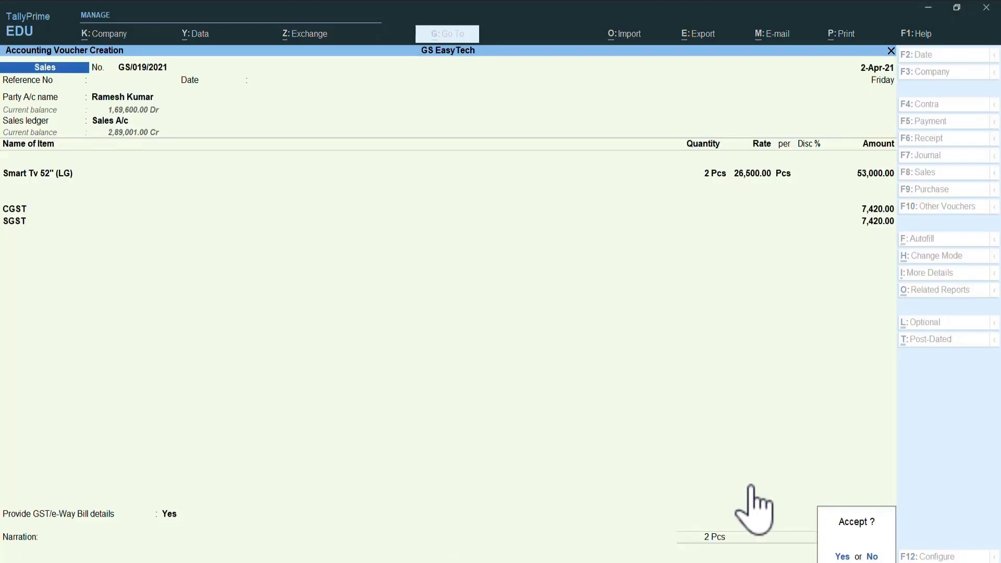
pyautogui.press('Return')
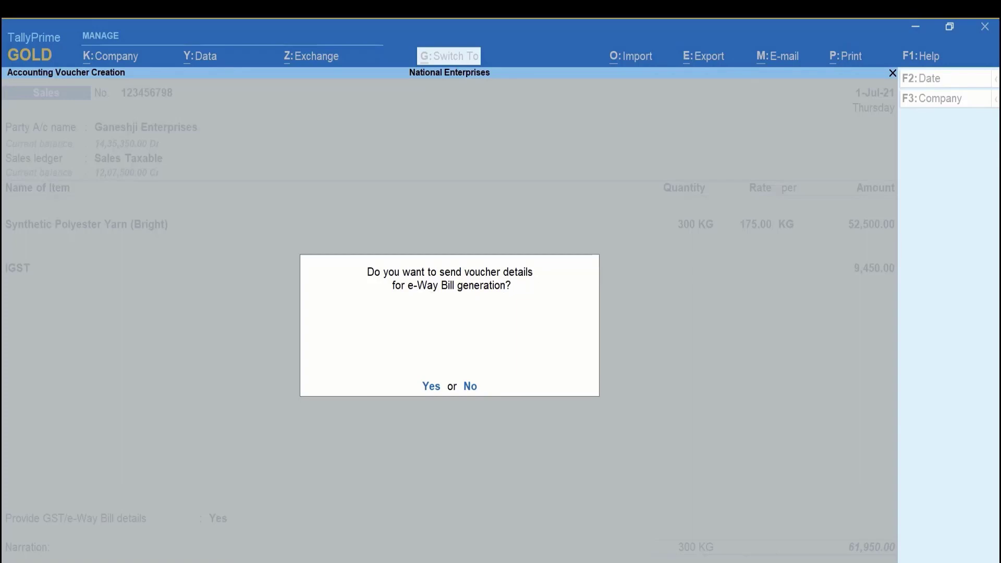
# Send the voucher for e-Way Bill generation, logging in with the portal username and password.
pyautogui.press('Return')
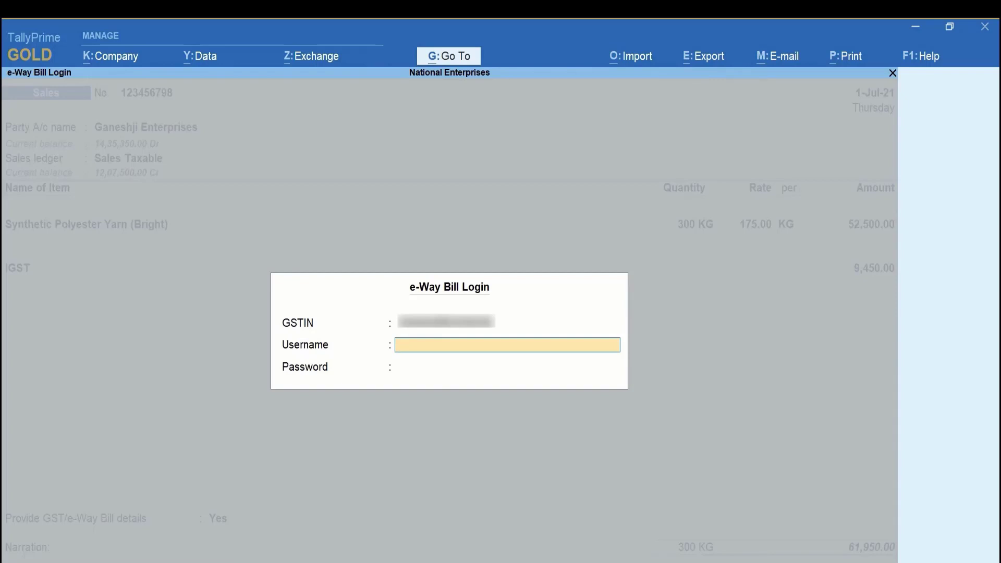
pyautogui.write('national')
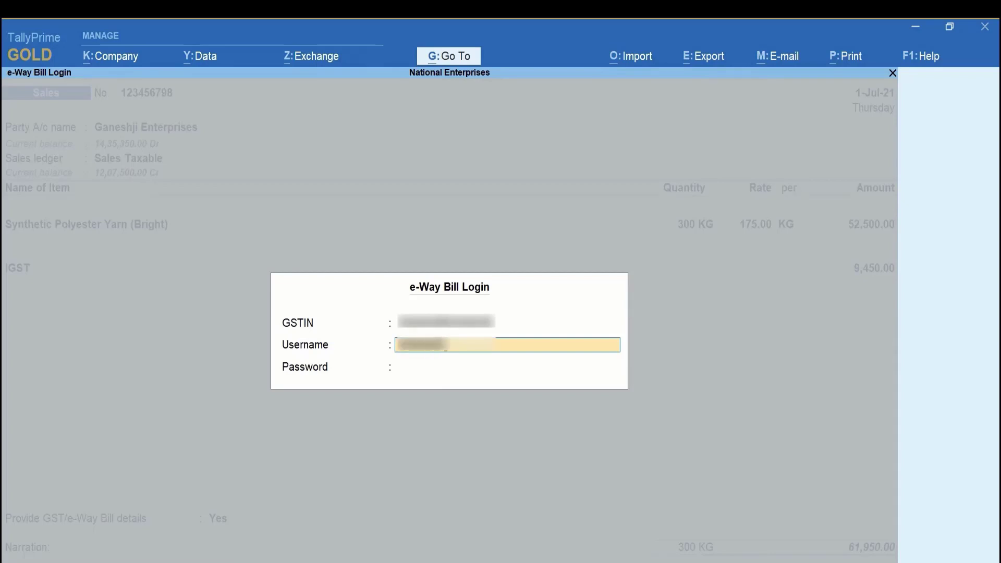
pyautogui.write('enterp')
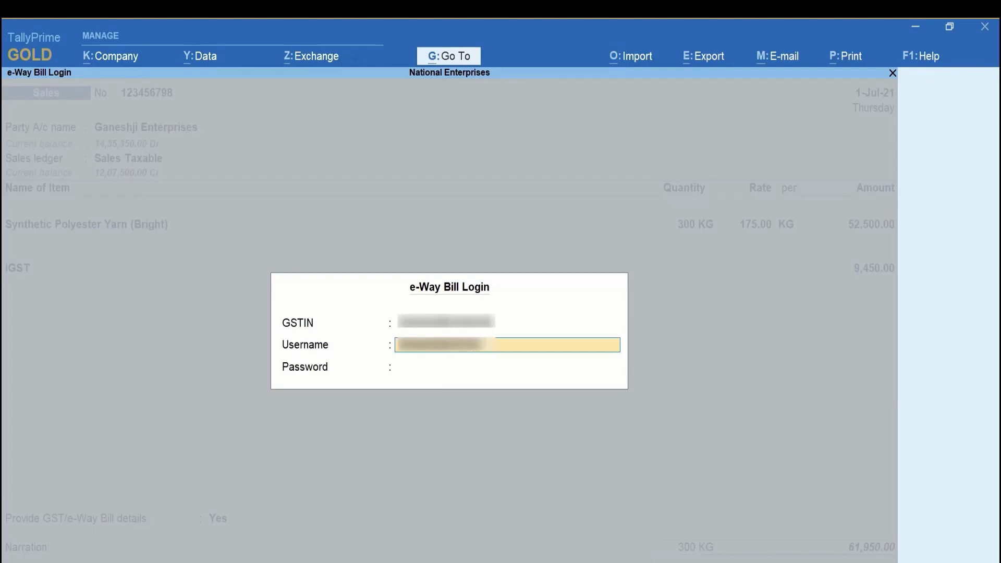
pyautogui.write('ri')
pyautogui.press('Return')
pyautogui.write('******')
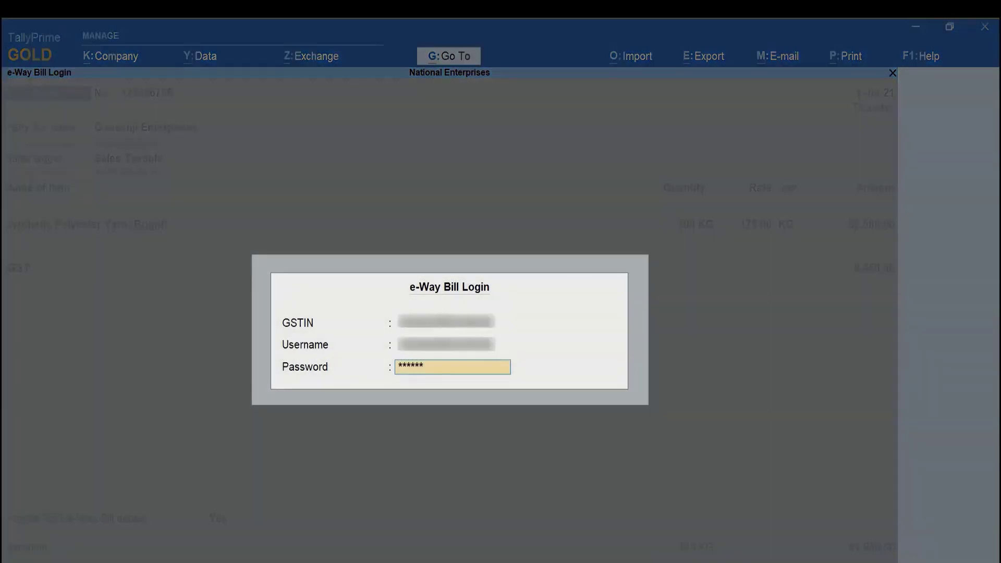
pyautogui.press('Return')
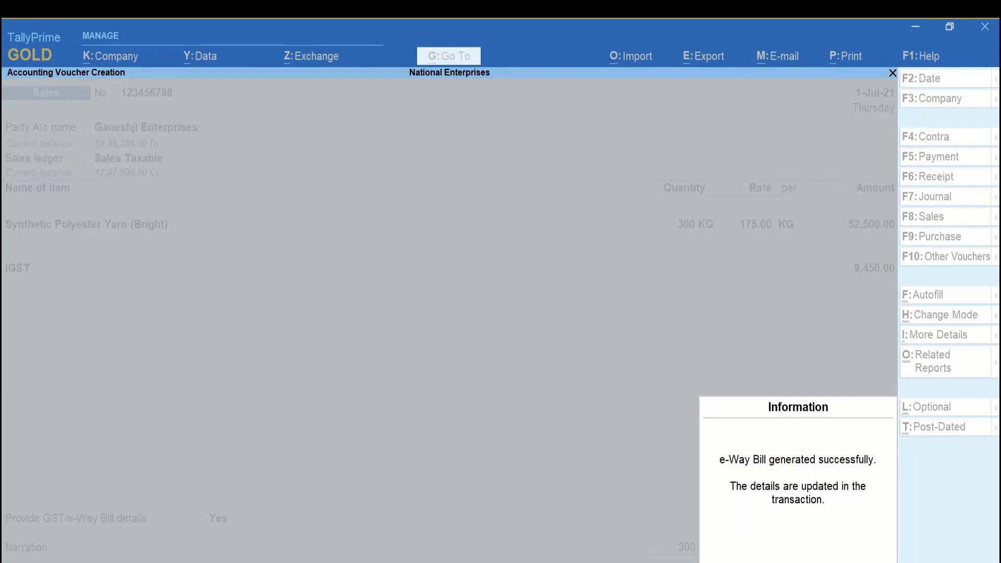
# Preview the tax invoice and zoom into the e-Way Bill page showing its QR code.
pyautogui.press('Return')
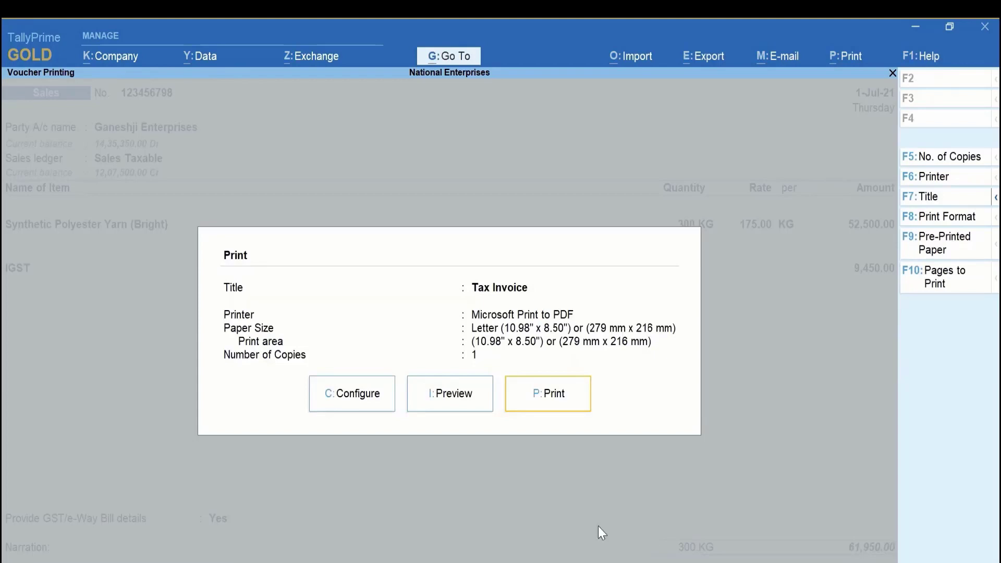
pyautogui.click(452, 395)
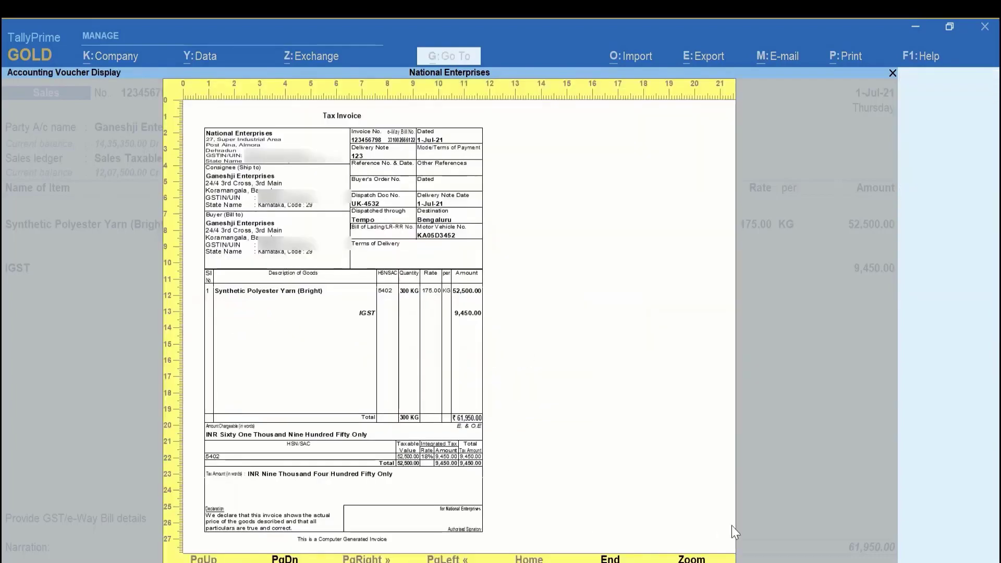
pyautogui.press('pagedown')
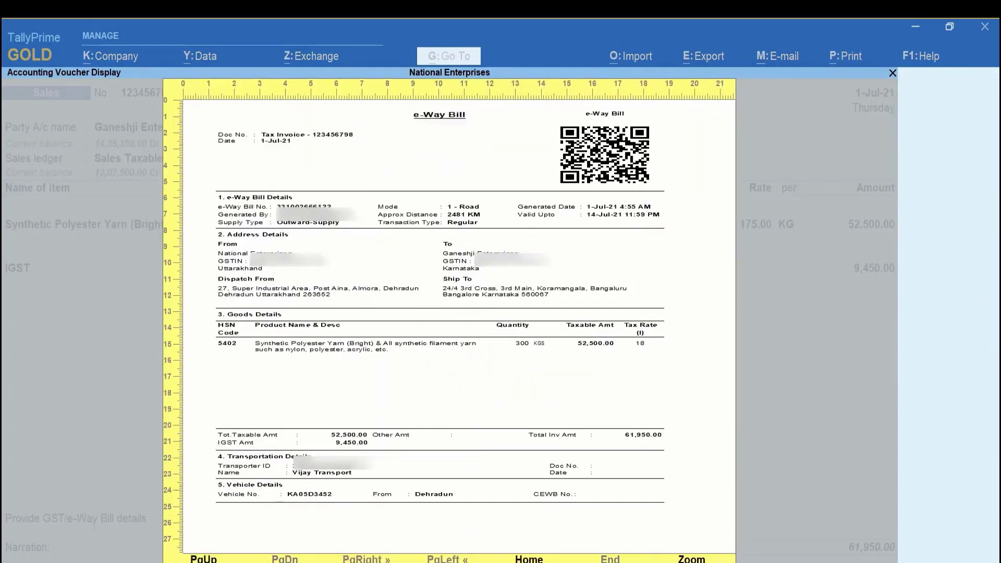
pyautogui.click(421, 309)
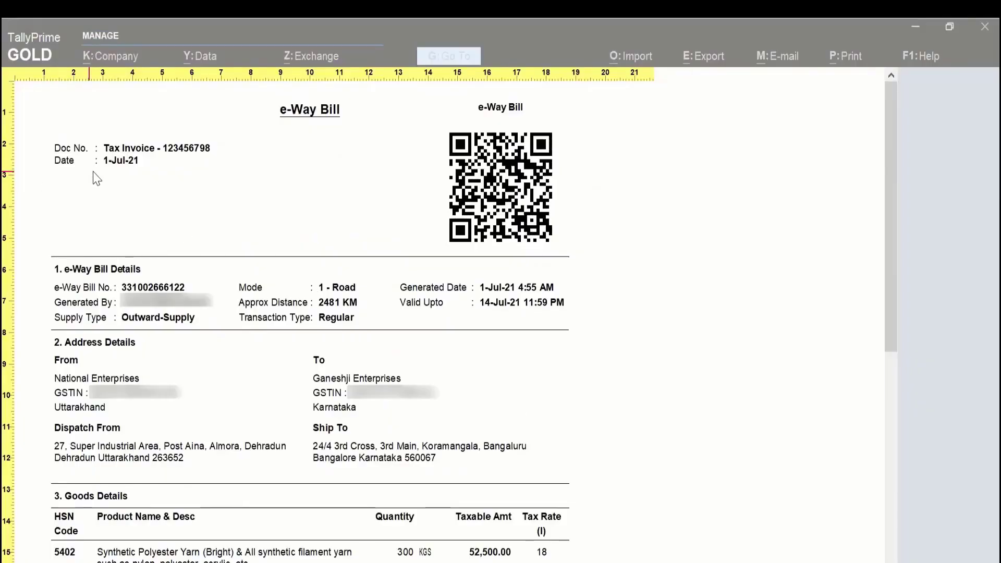